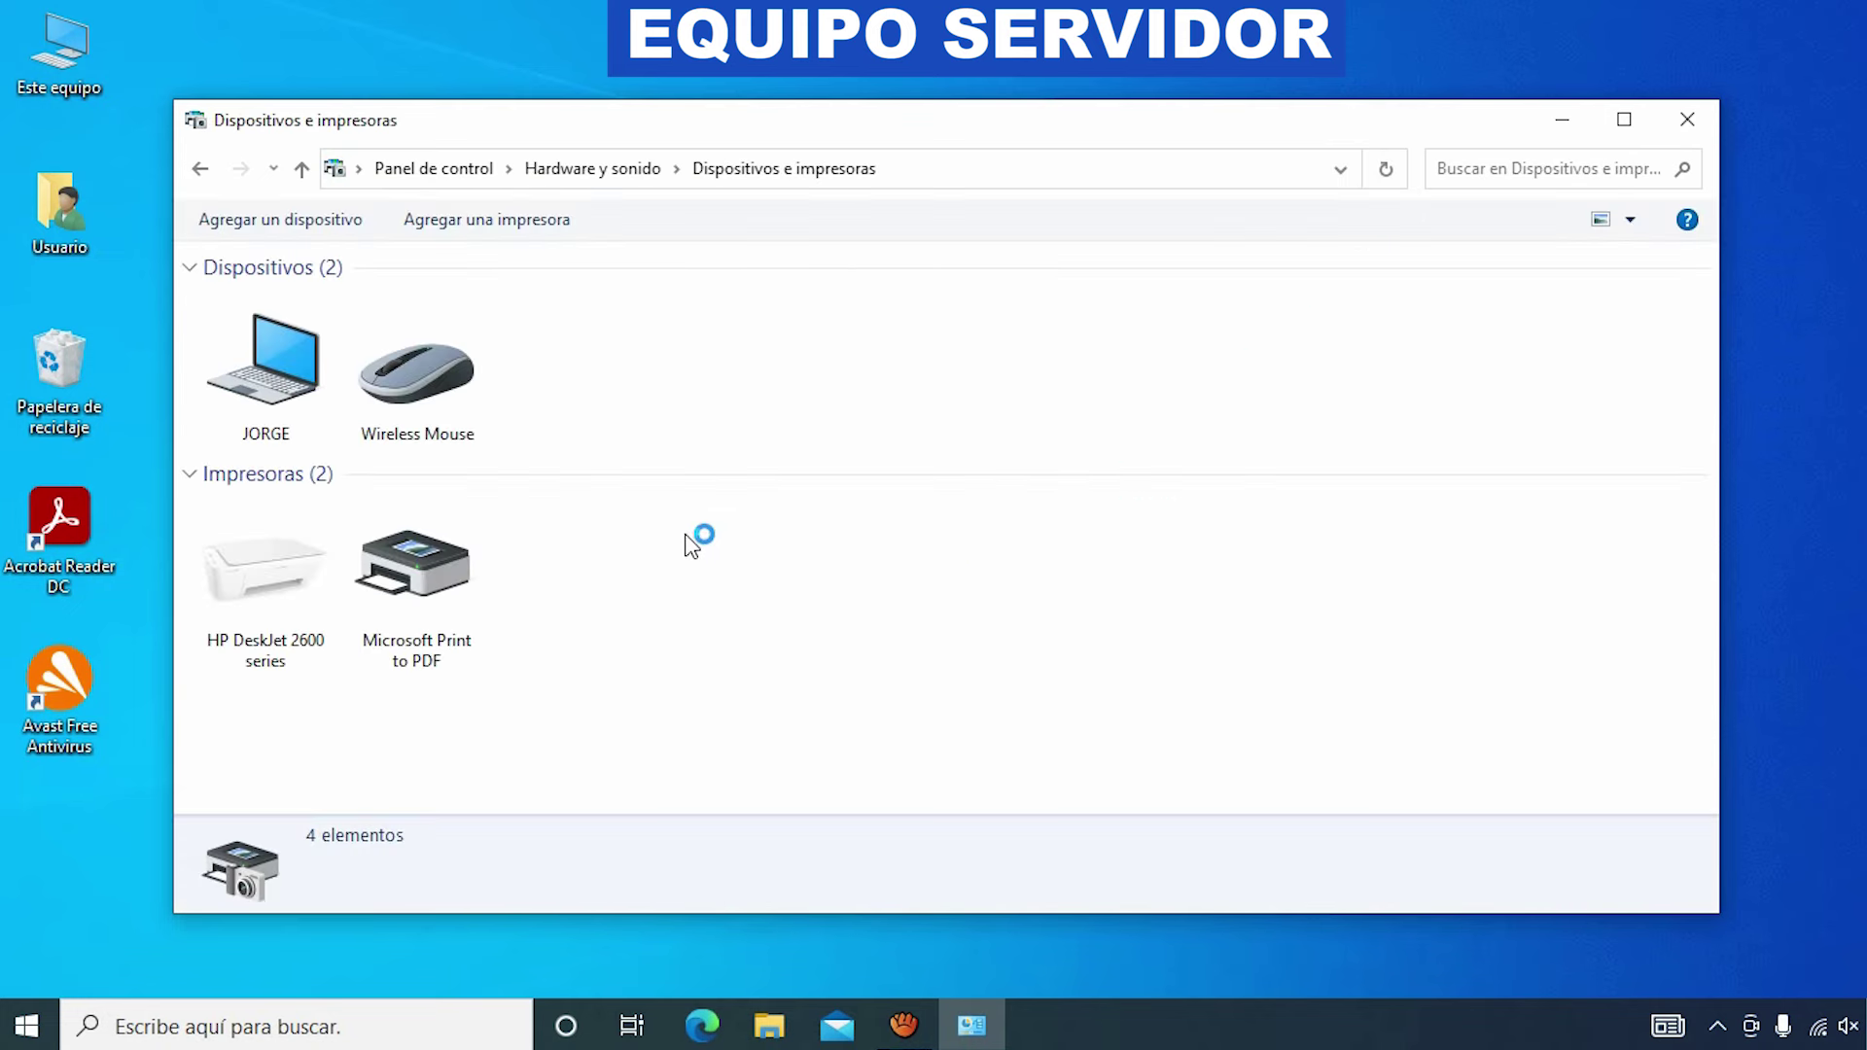
- Close the Dispositivos e impresoras window and open the sign-in options of the user account in Windows Configuración
left_click(278, 588)
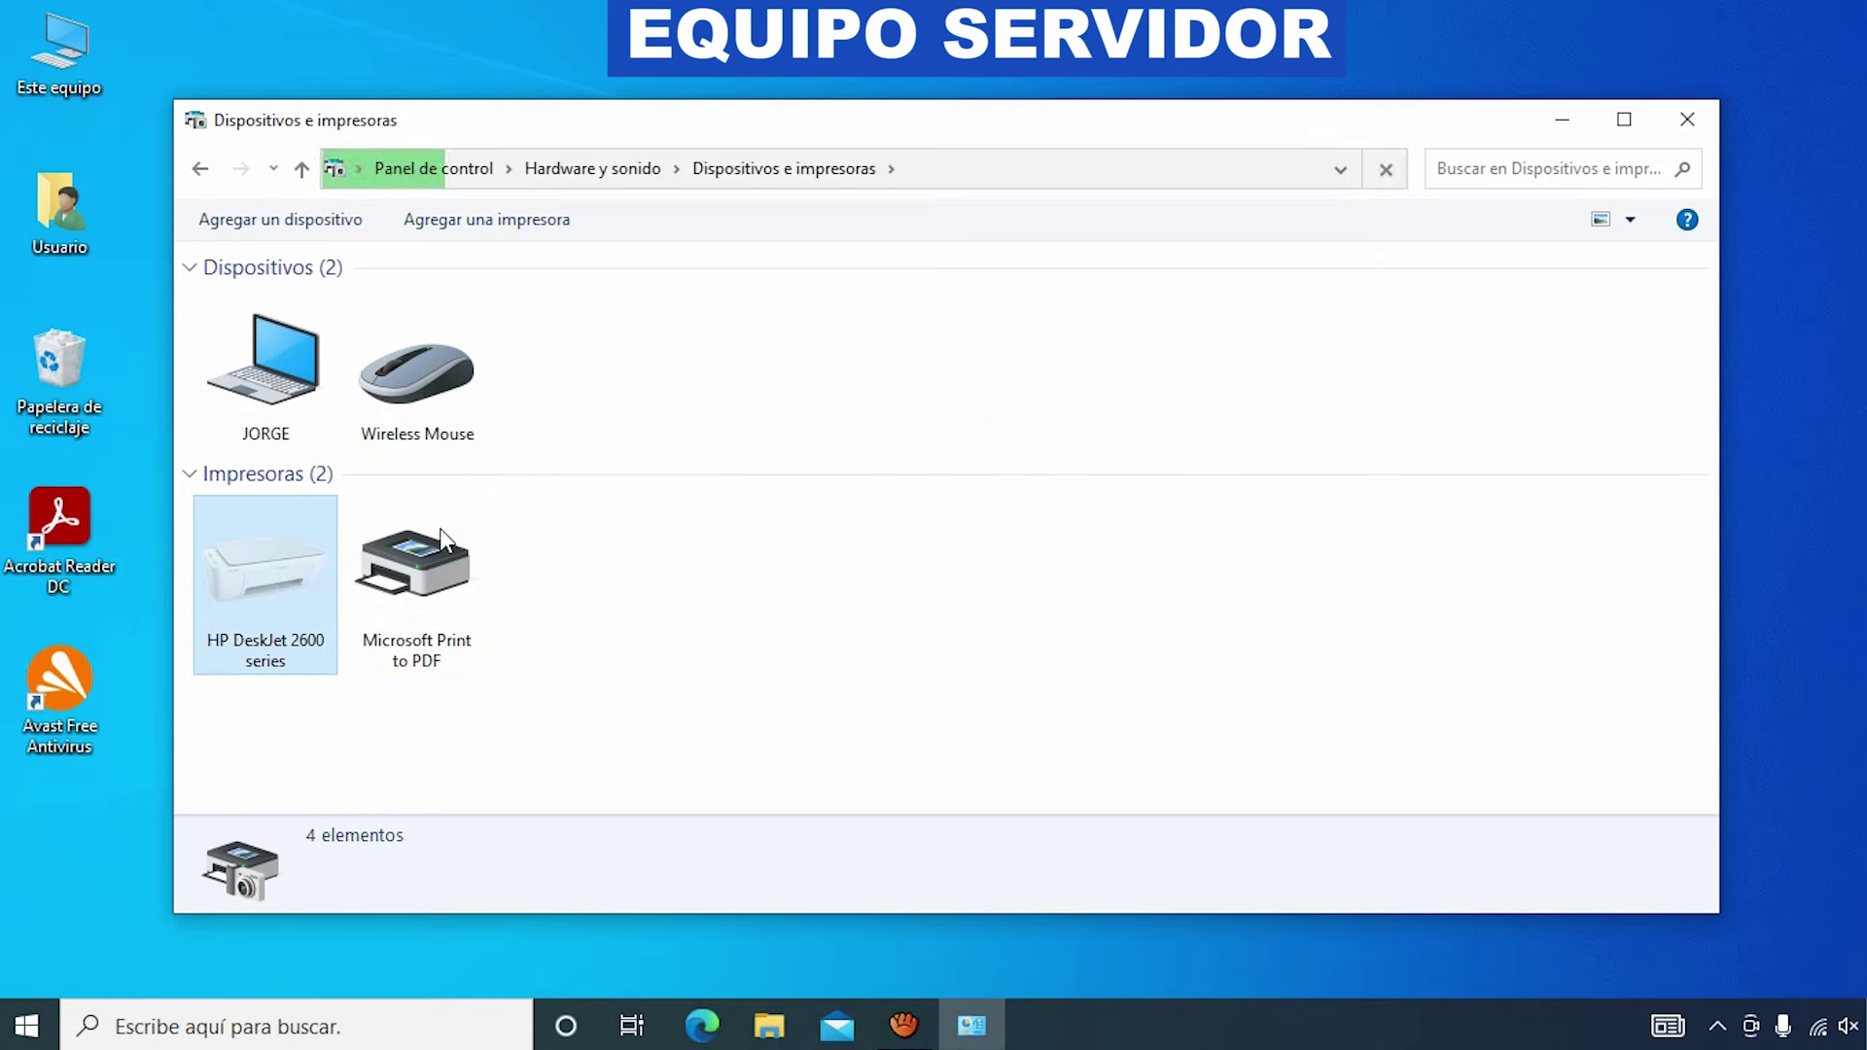
left_click(1684, 134)
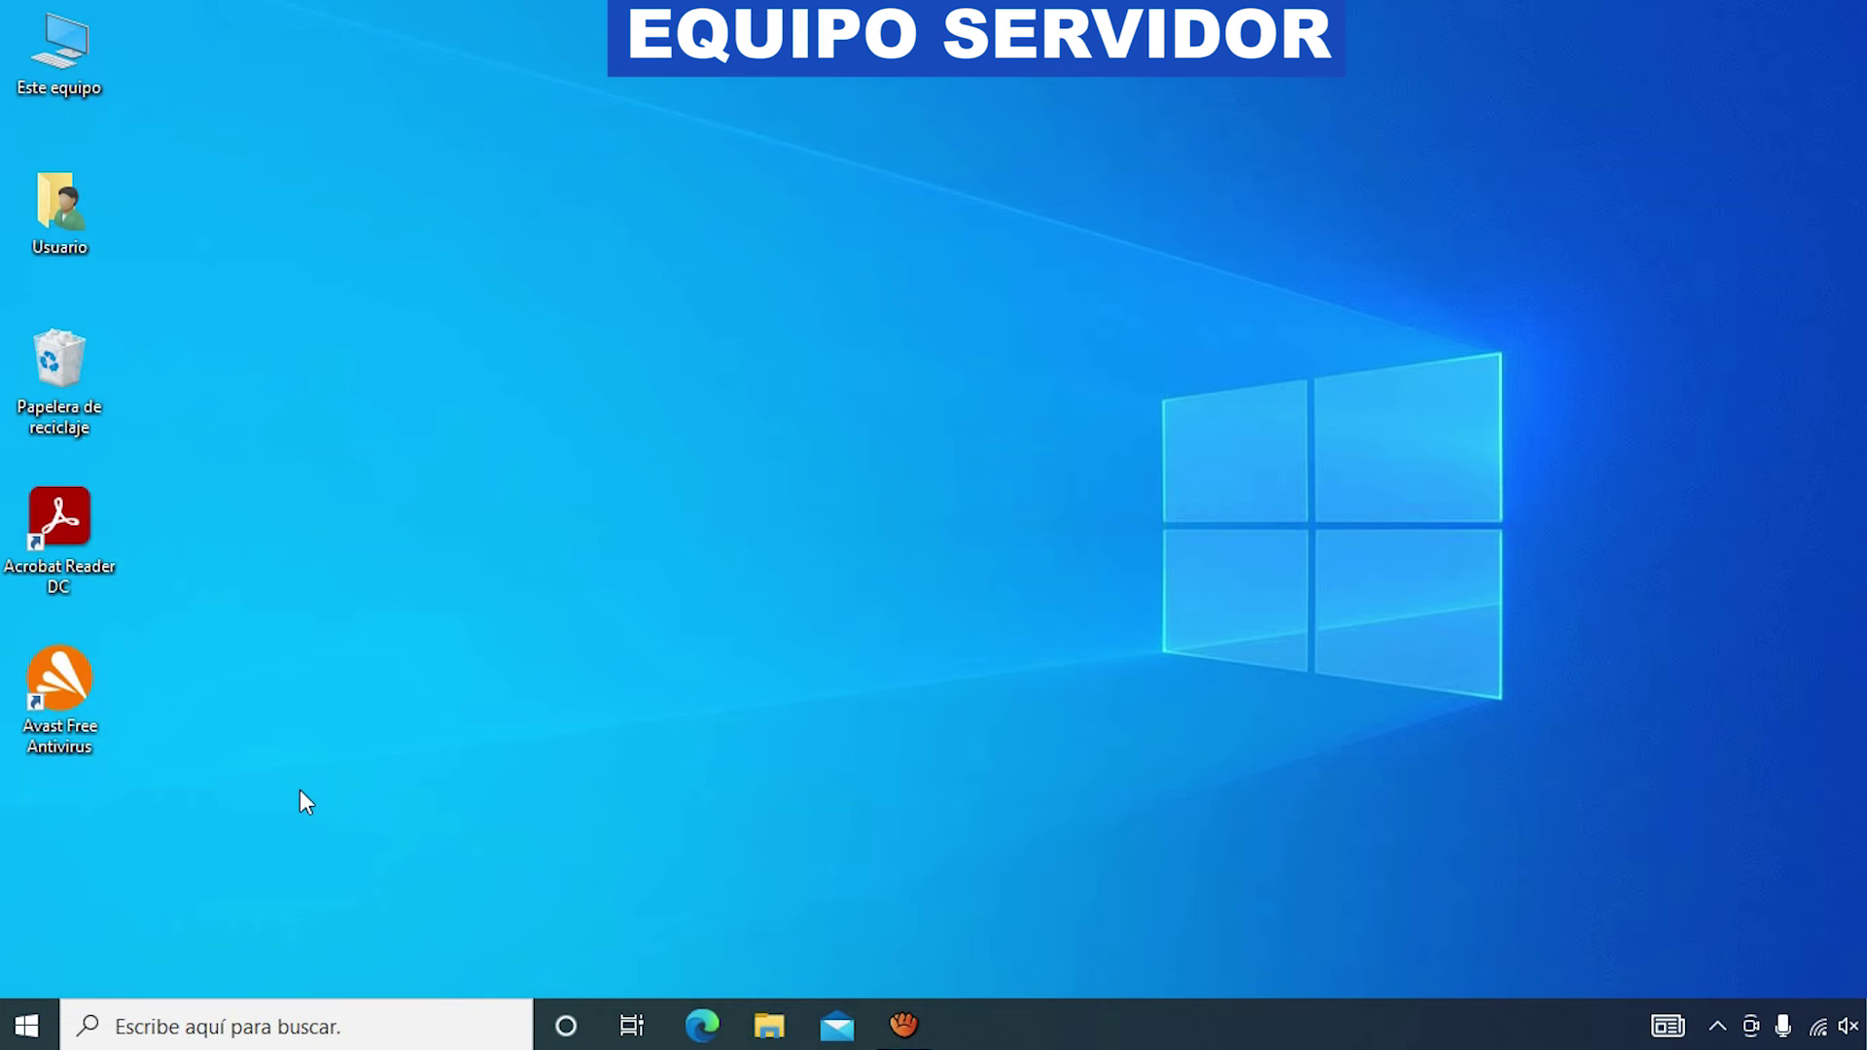
left_click(20, 1024)
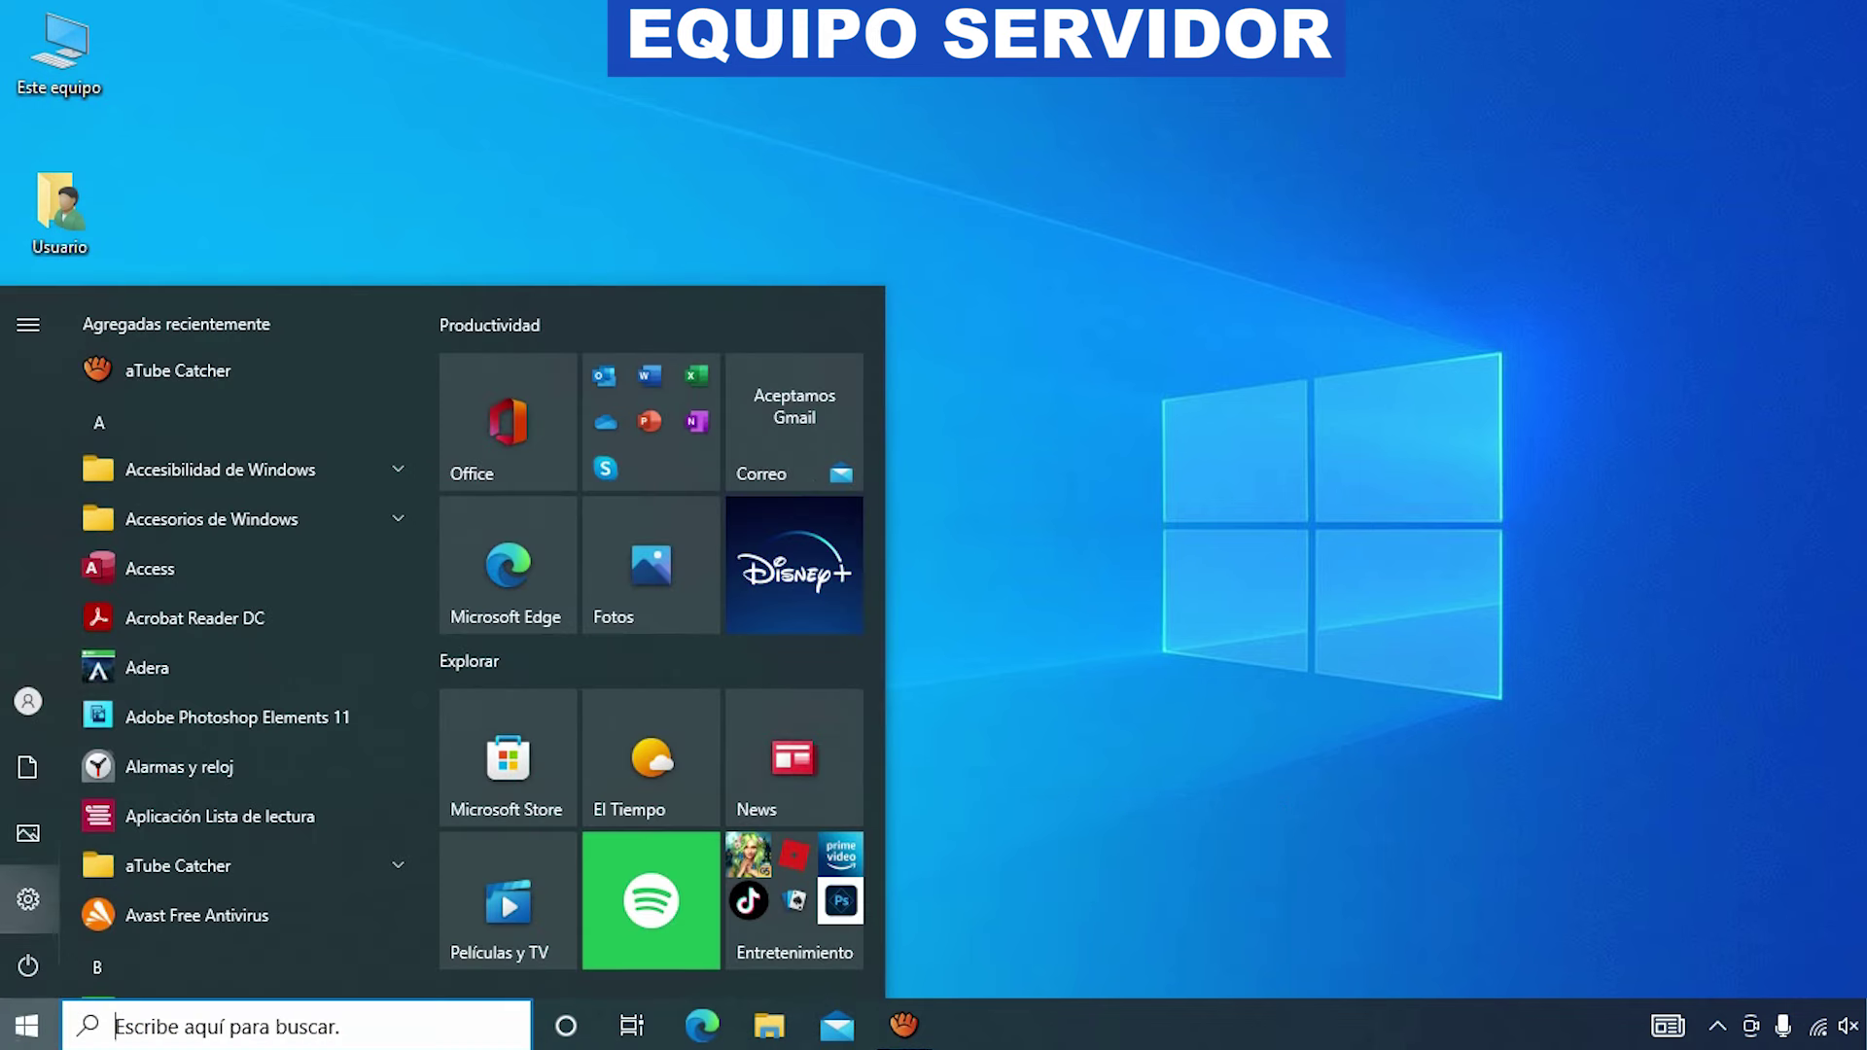
mouse_move(27, 899)
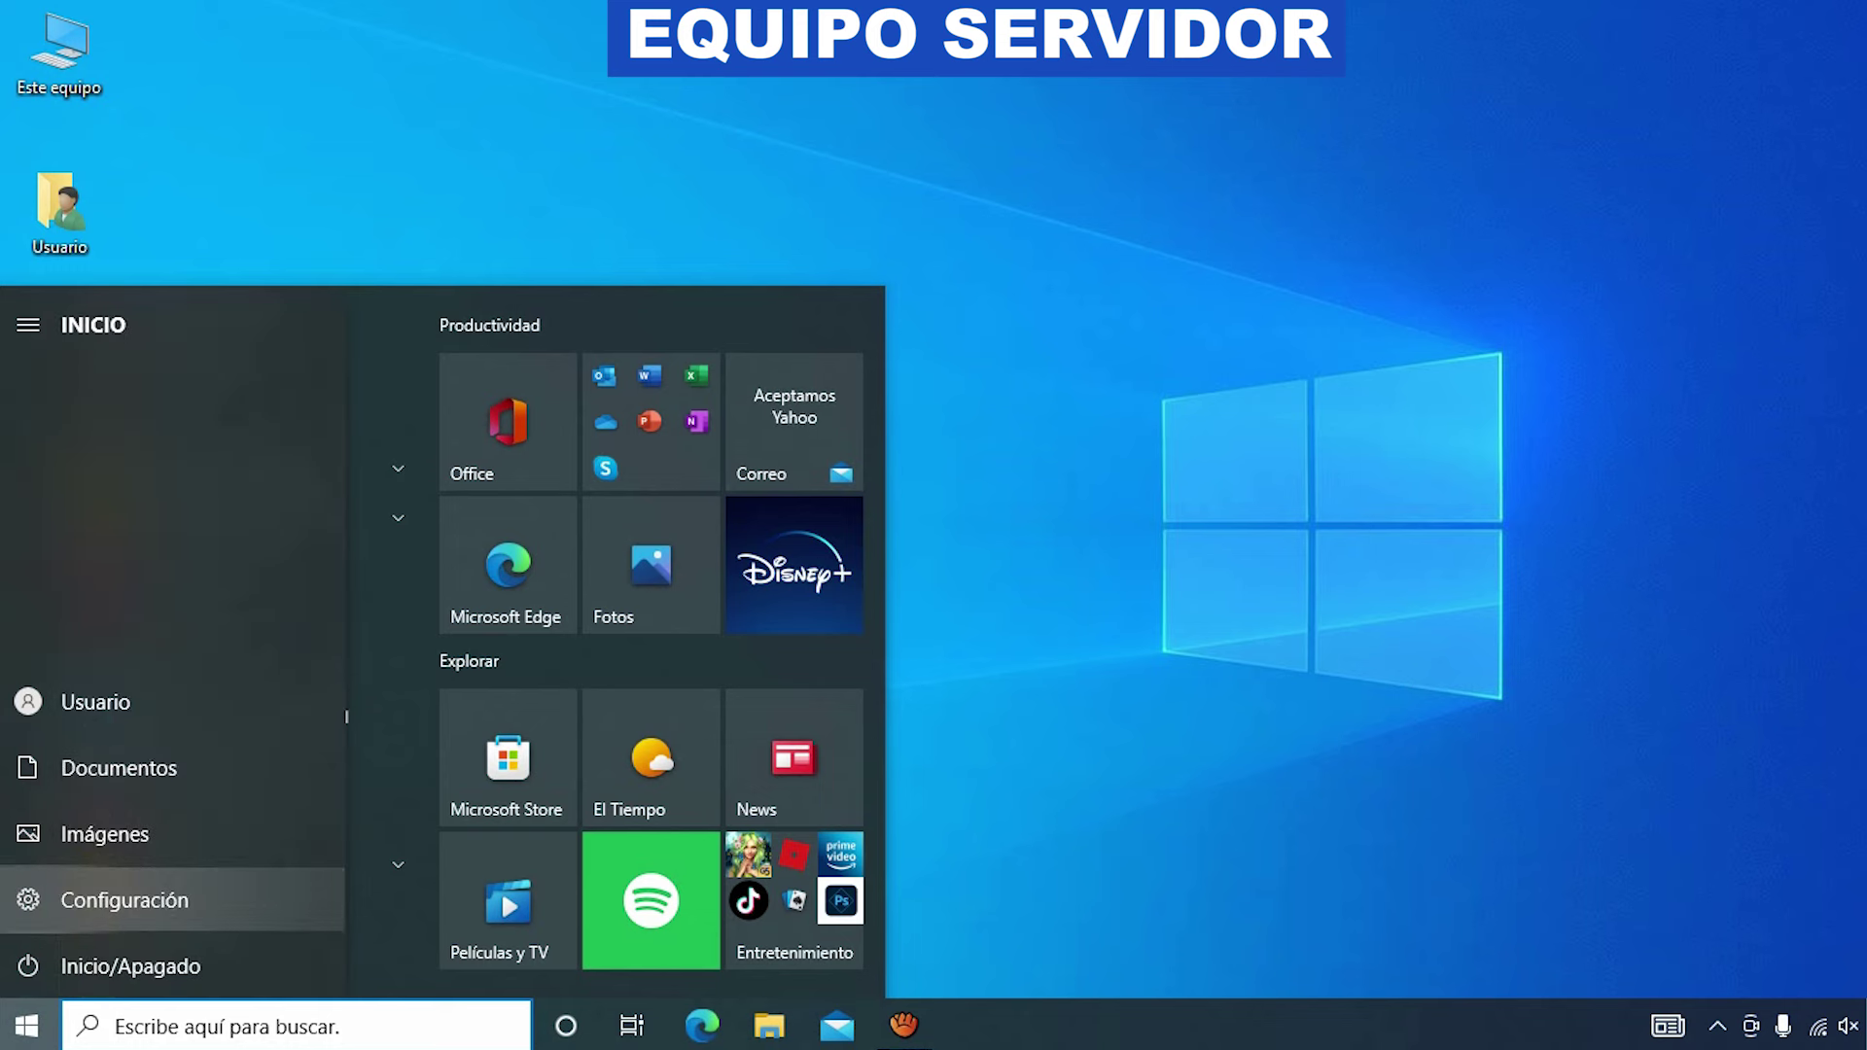
left_click(27, 899)
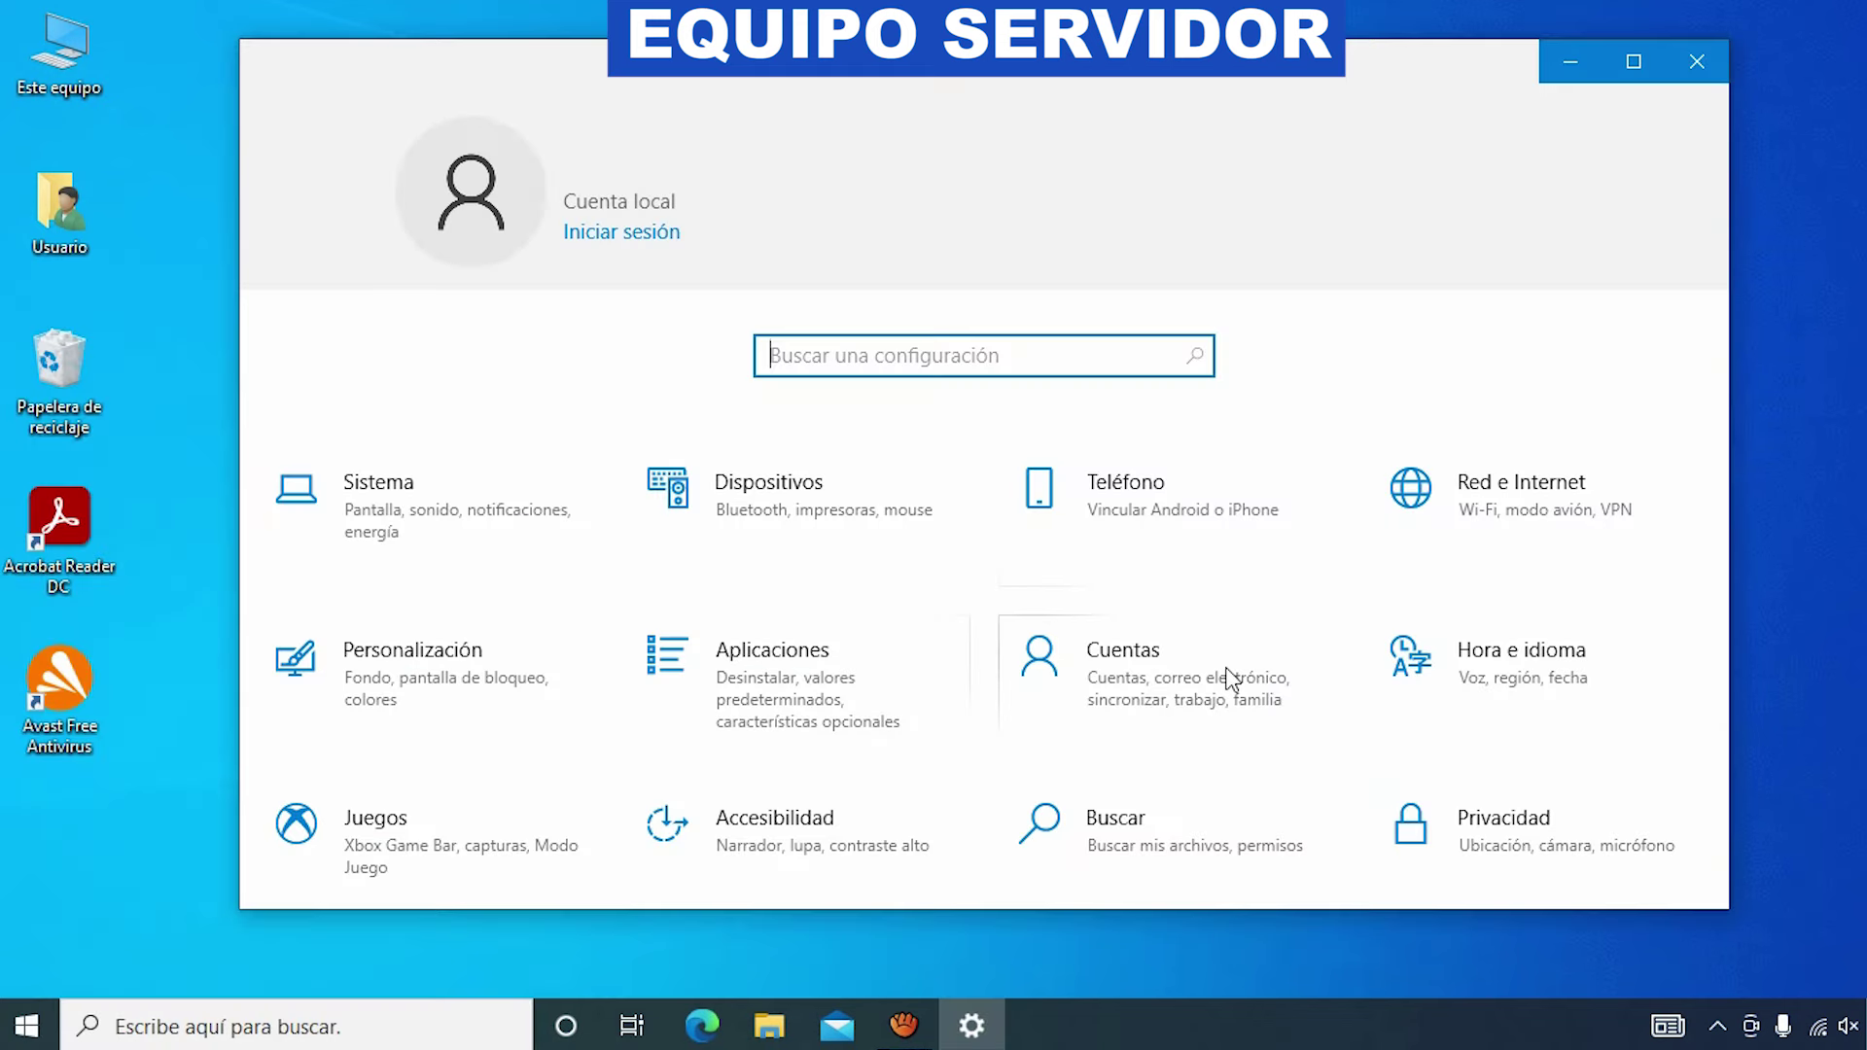
left_click(1175, 700)
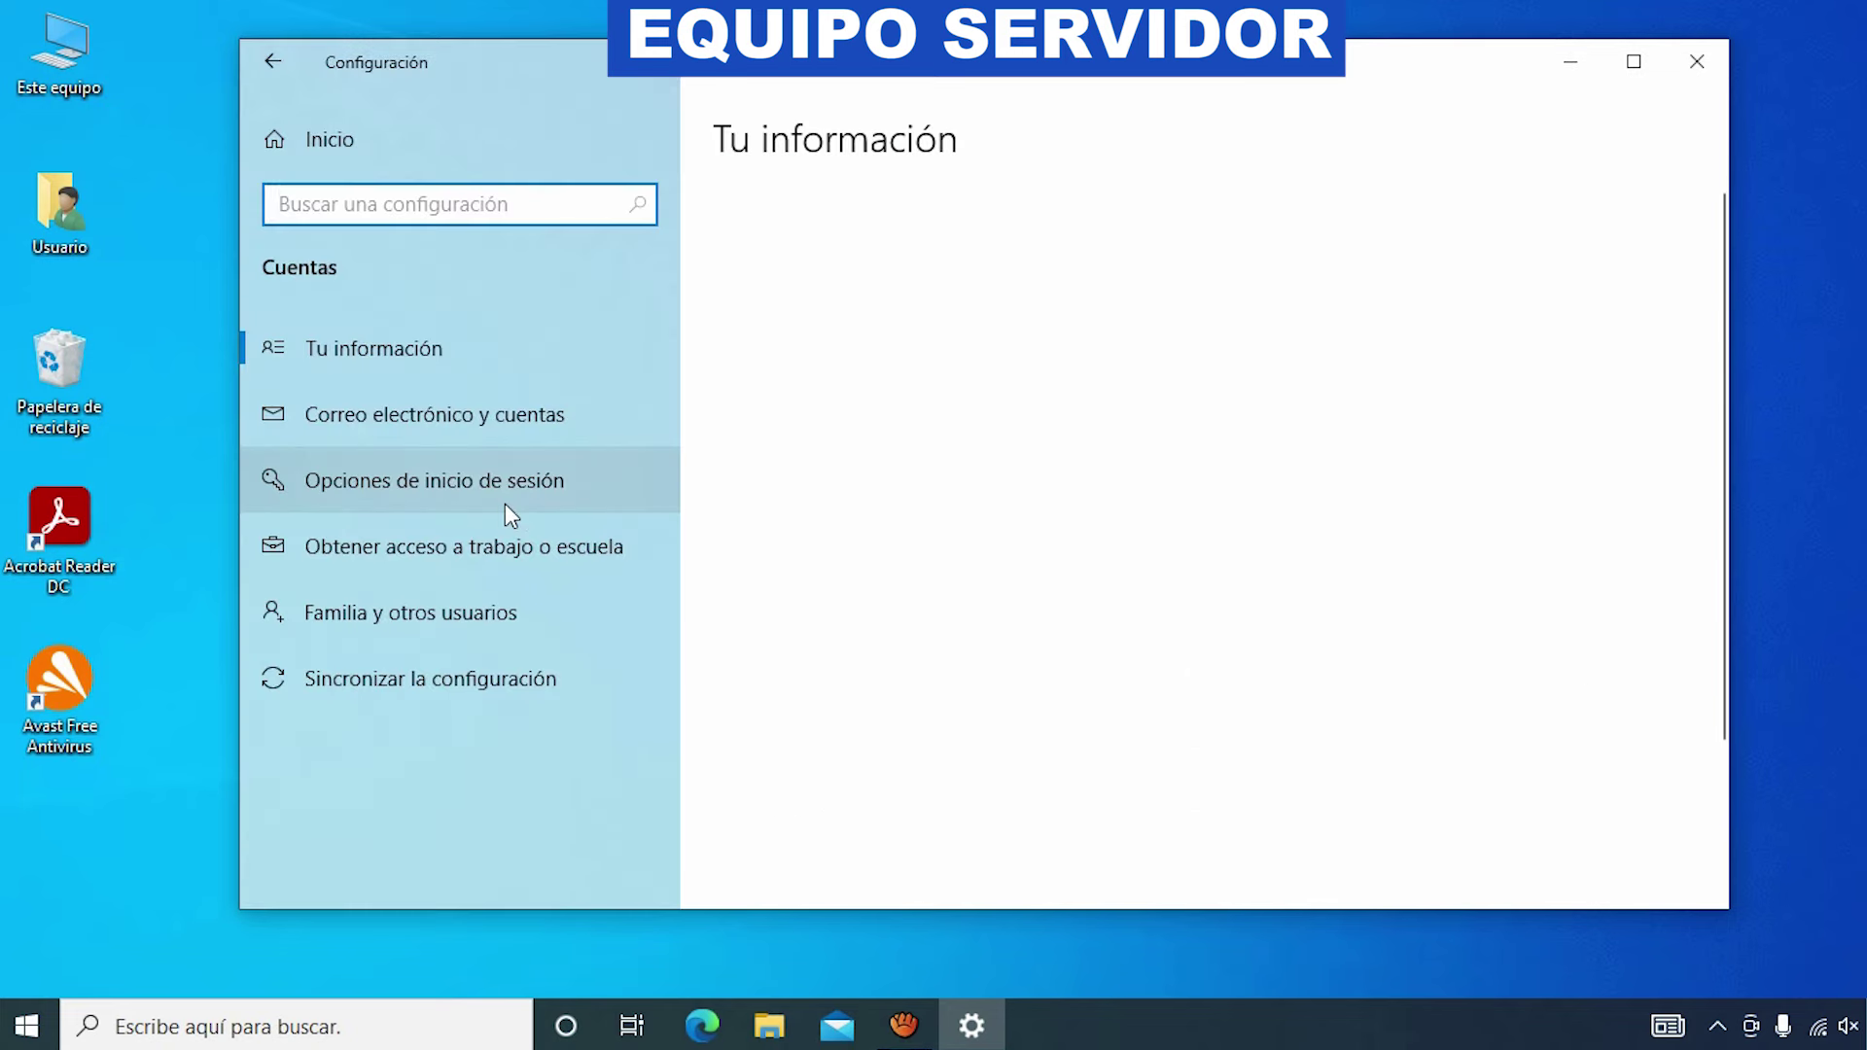
left_click(486, 496)
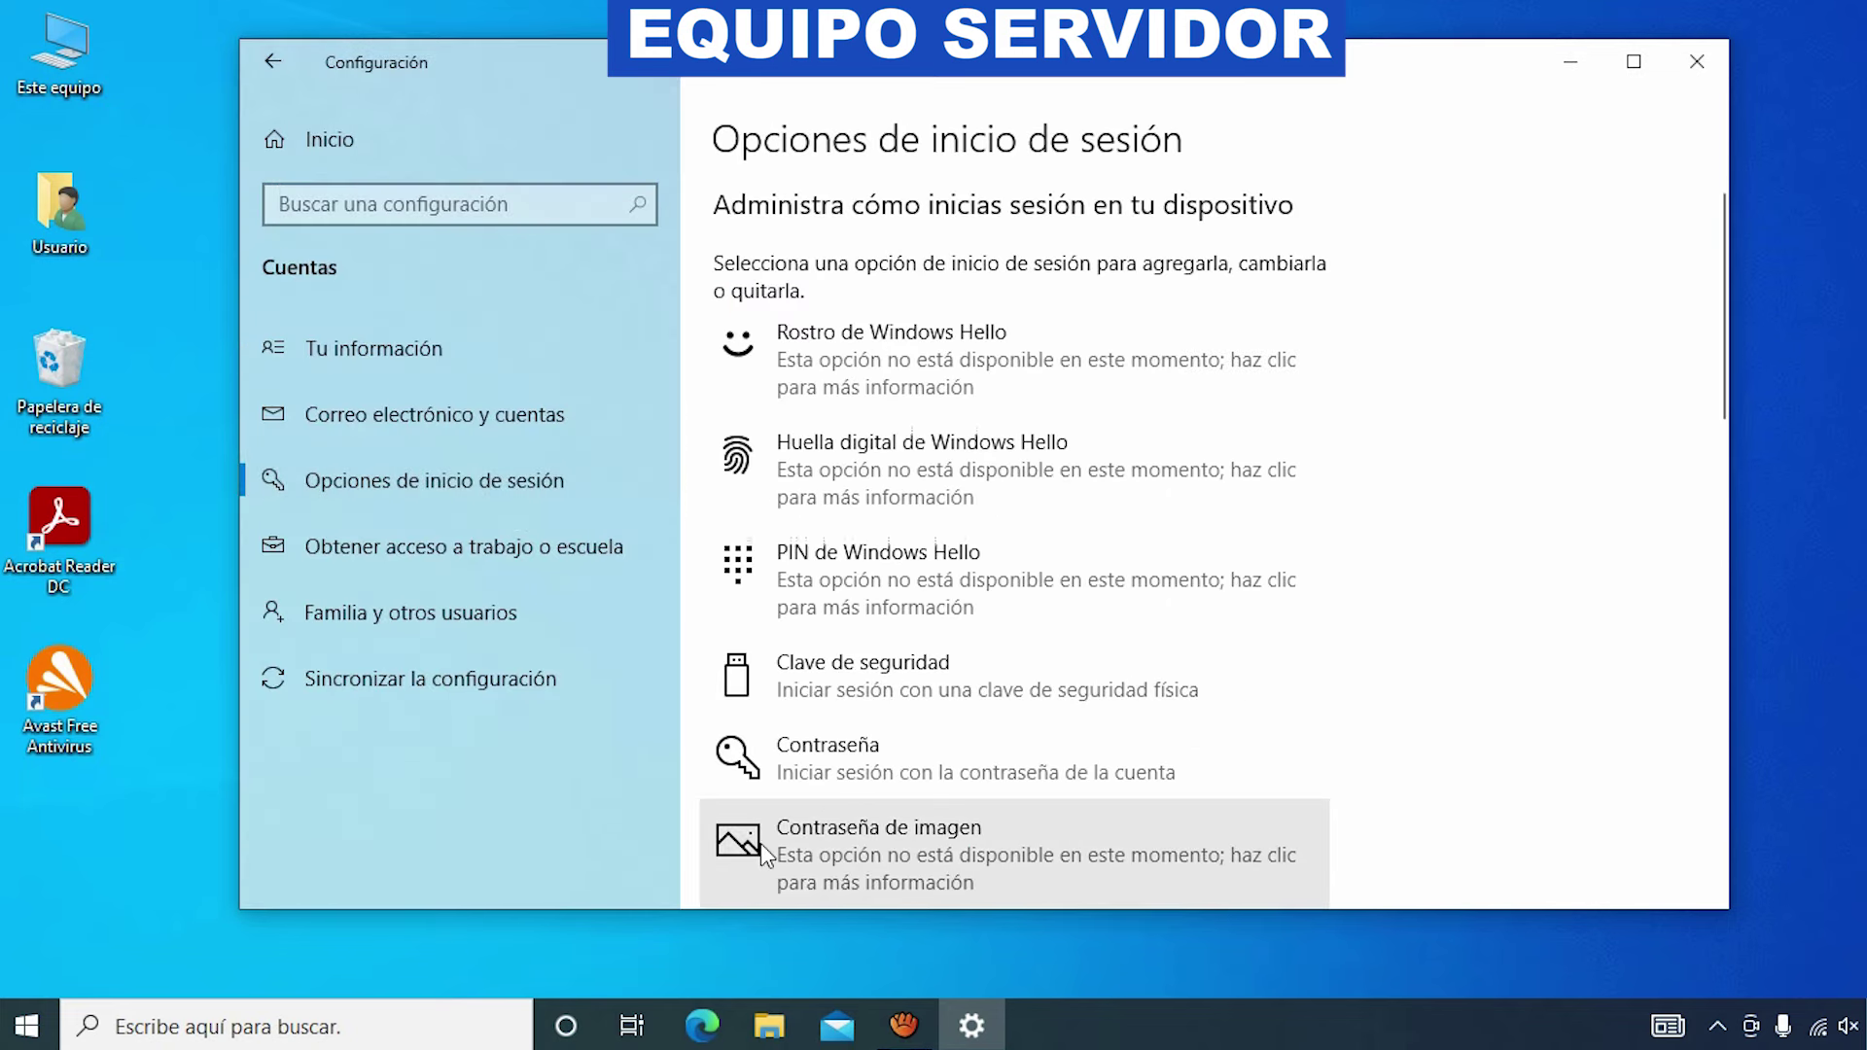
- Start adding a password to the local account, filling in the new password and its confirmation
left_click(897, 739)
left_click_drag(1721, 319, 1697, 438)
left_click(1258, 569)
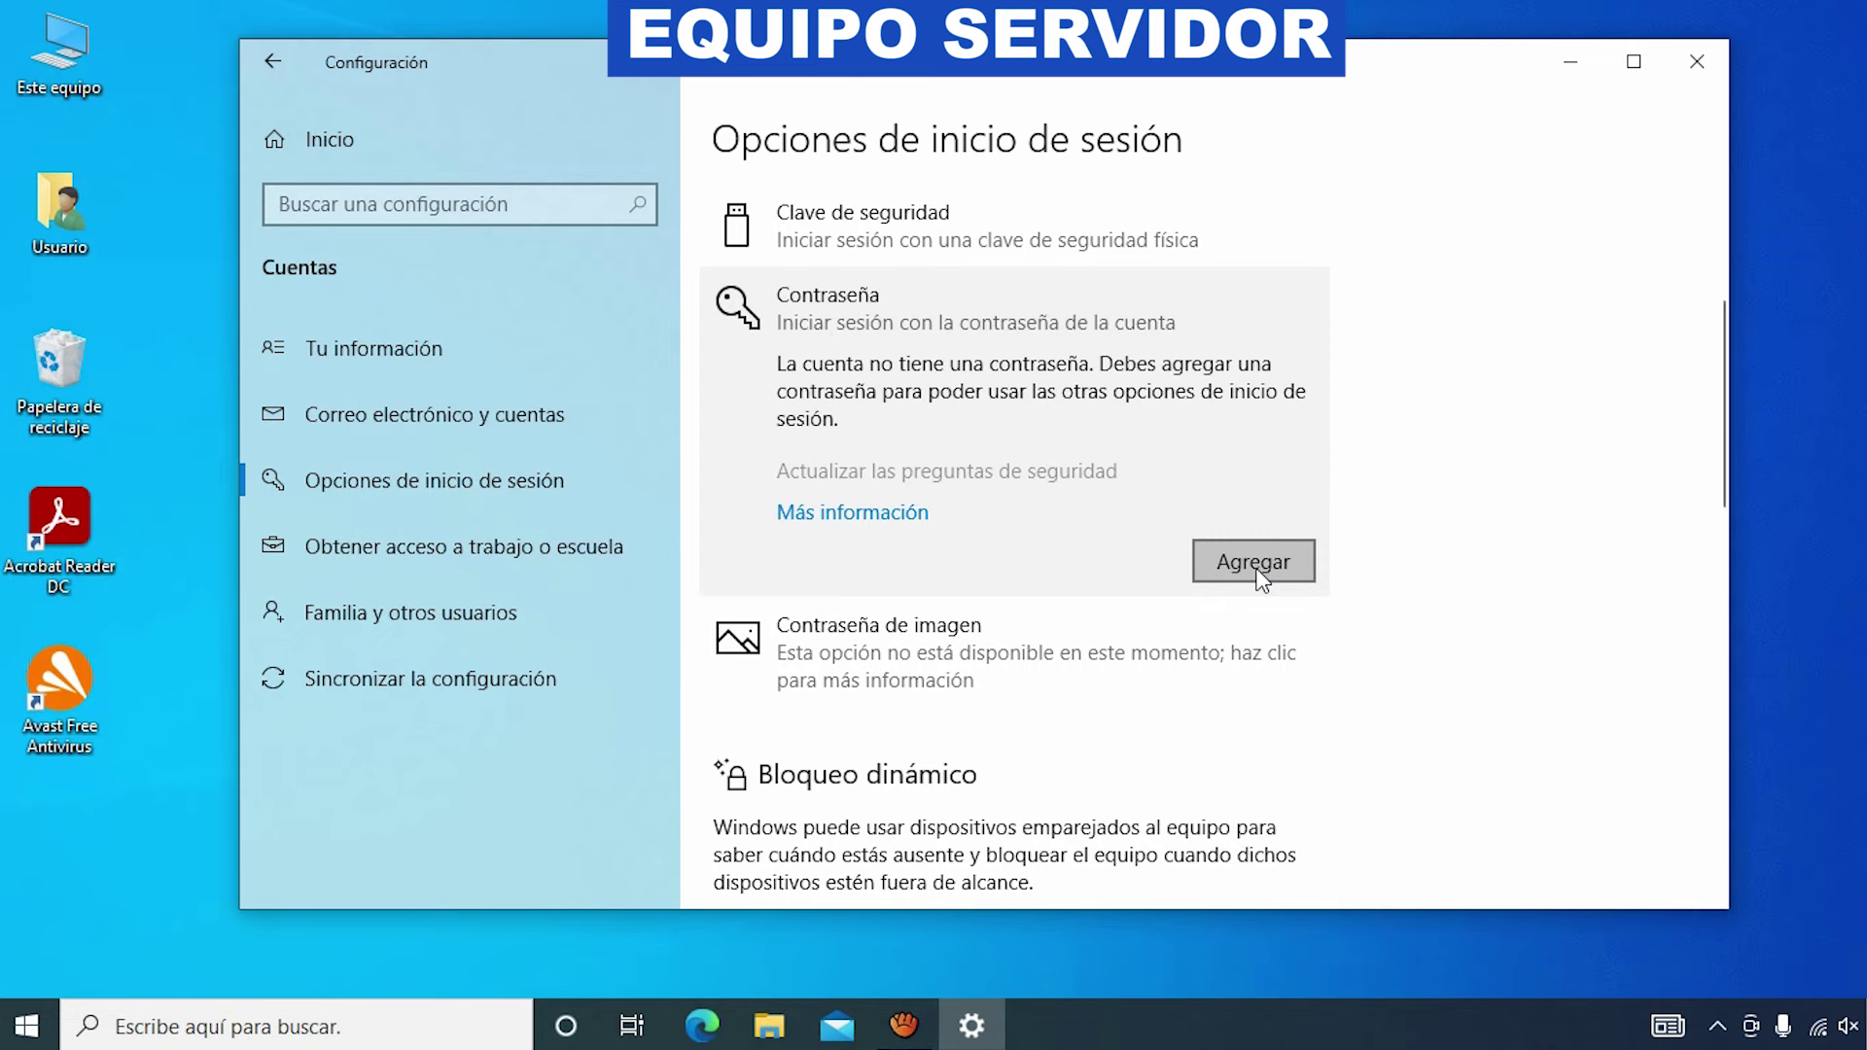
type("••••••••")
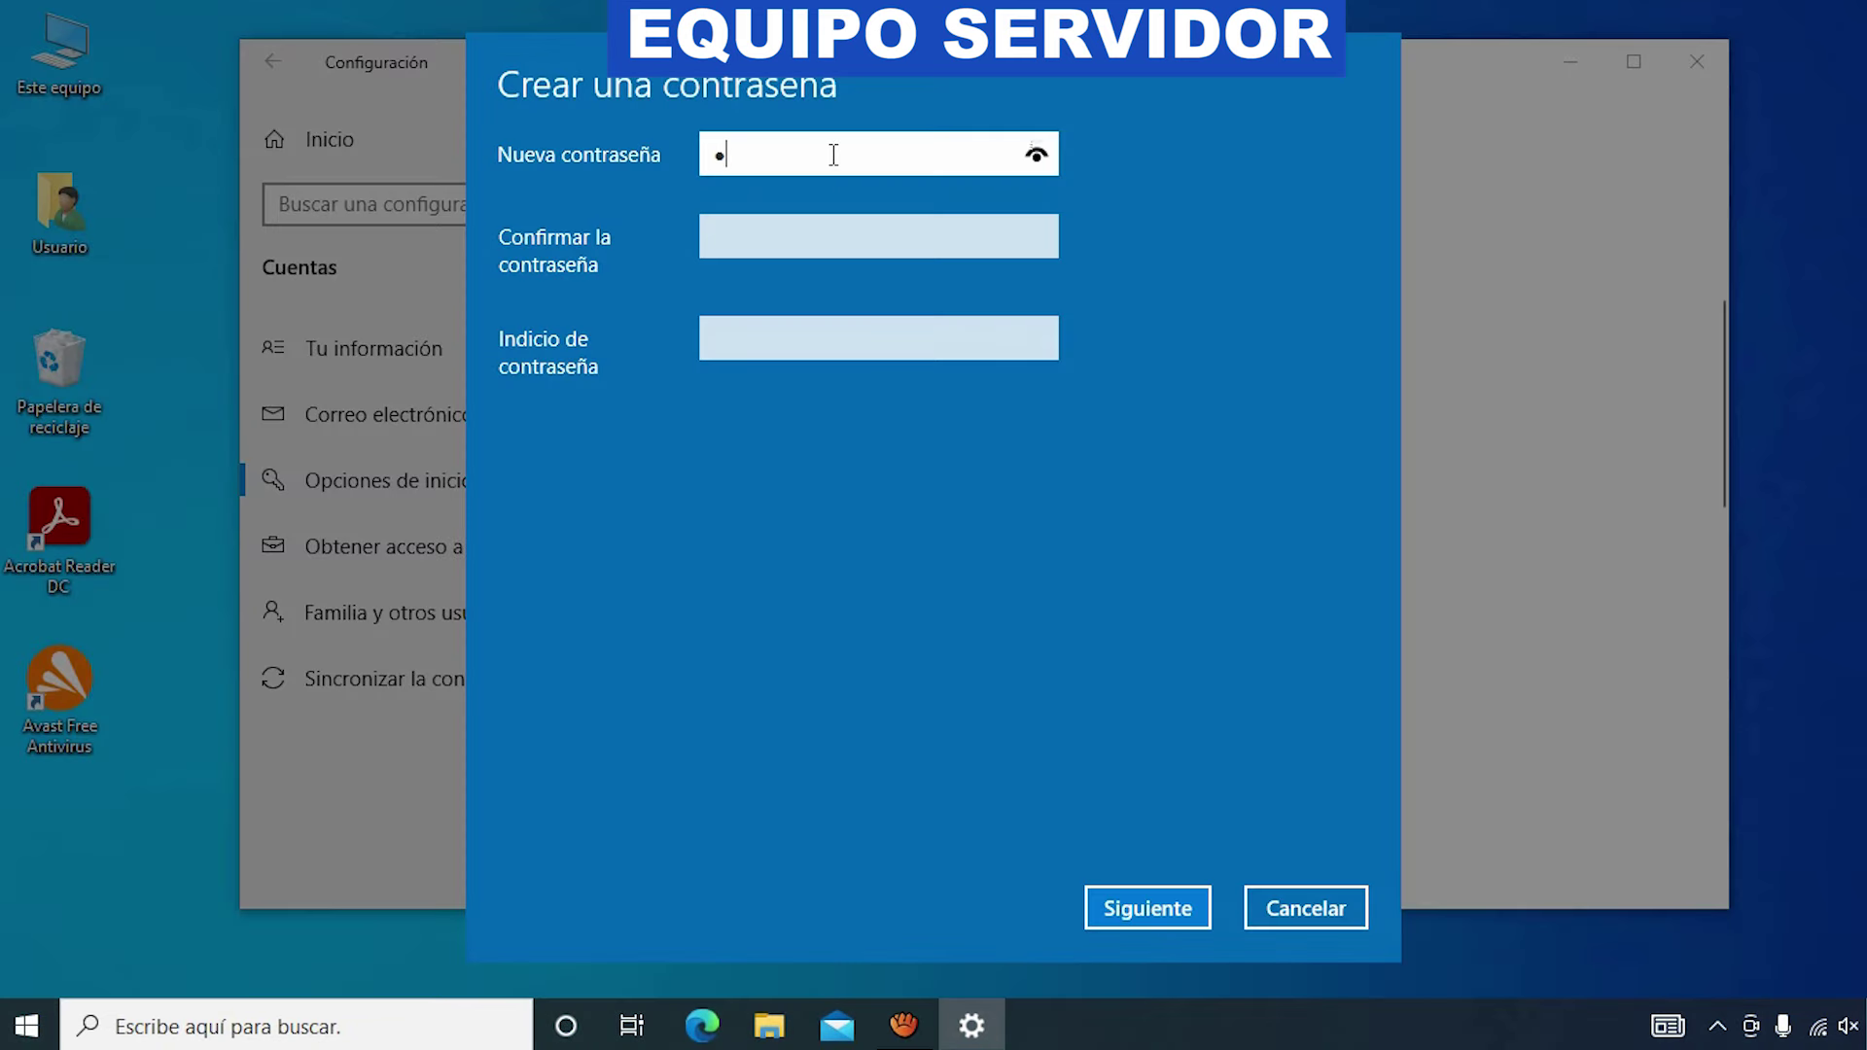
left_click(724, 239)
type("••••••••")
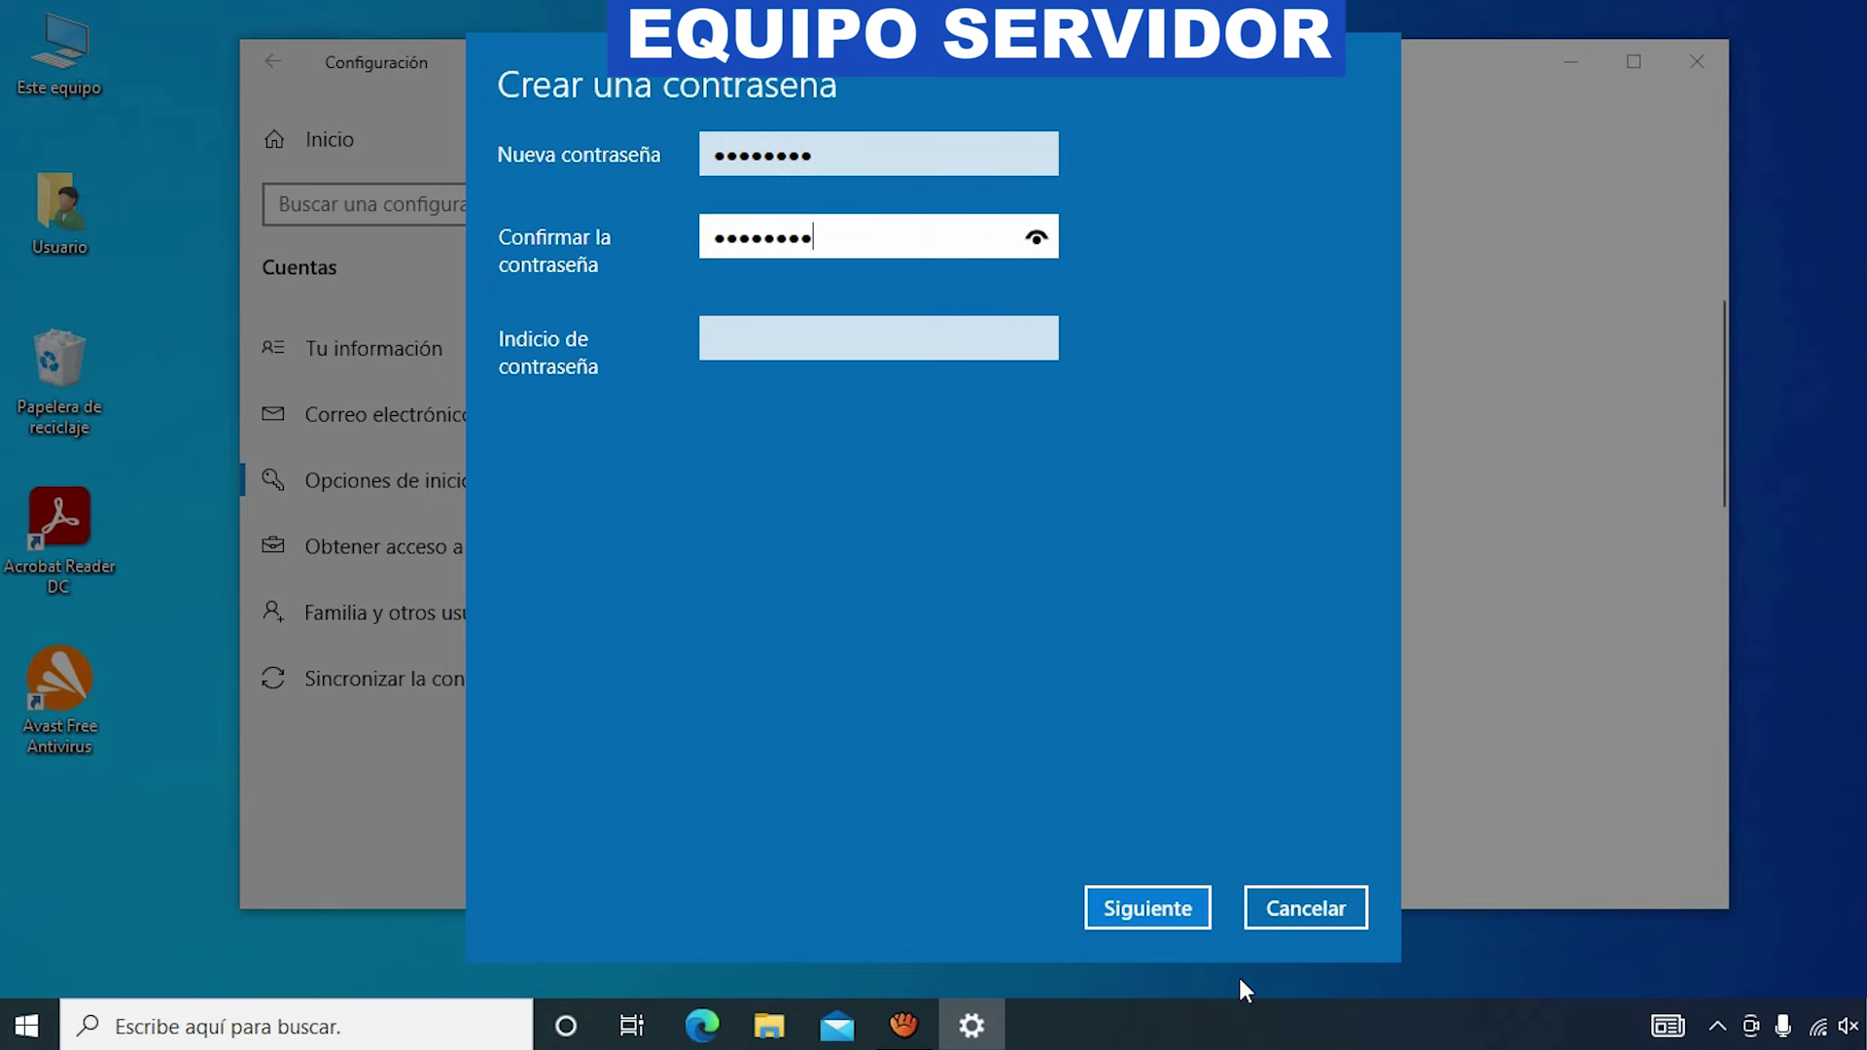
- Set the password hint to ".", finish creating the account password and close the settings window
left_click(1175, 915)
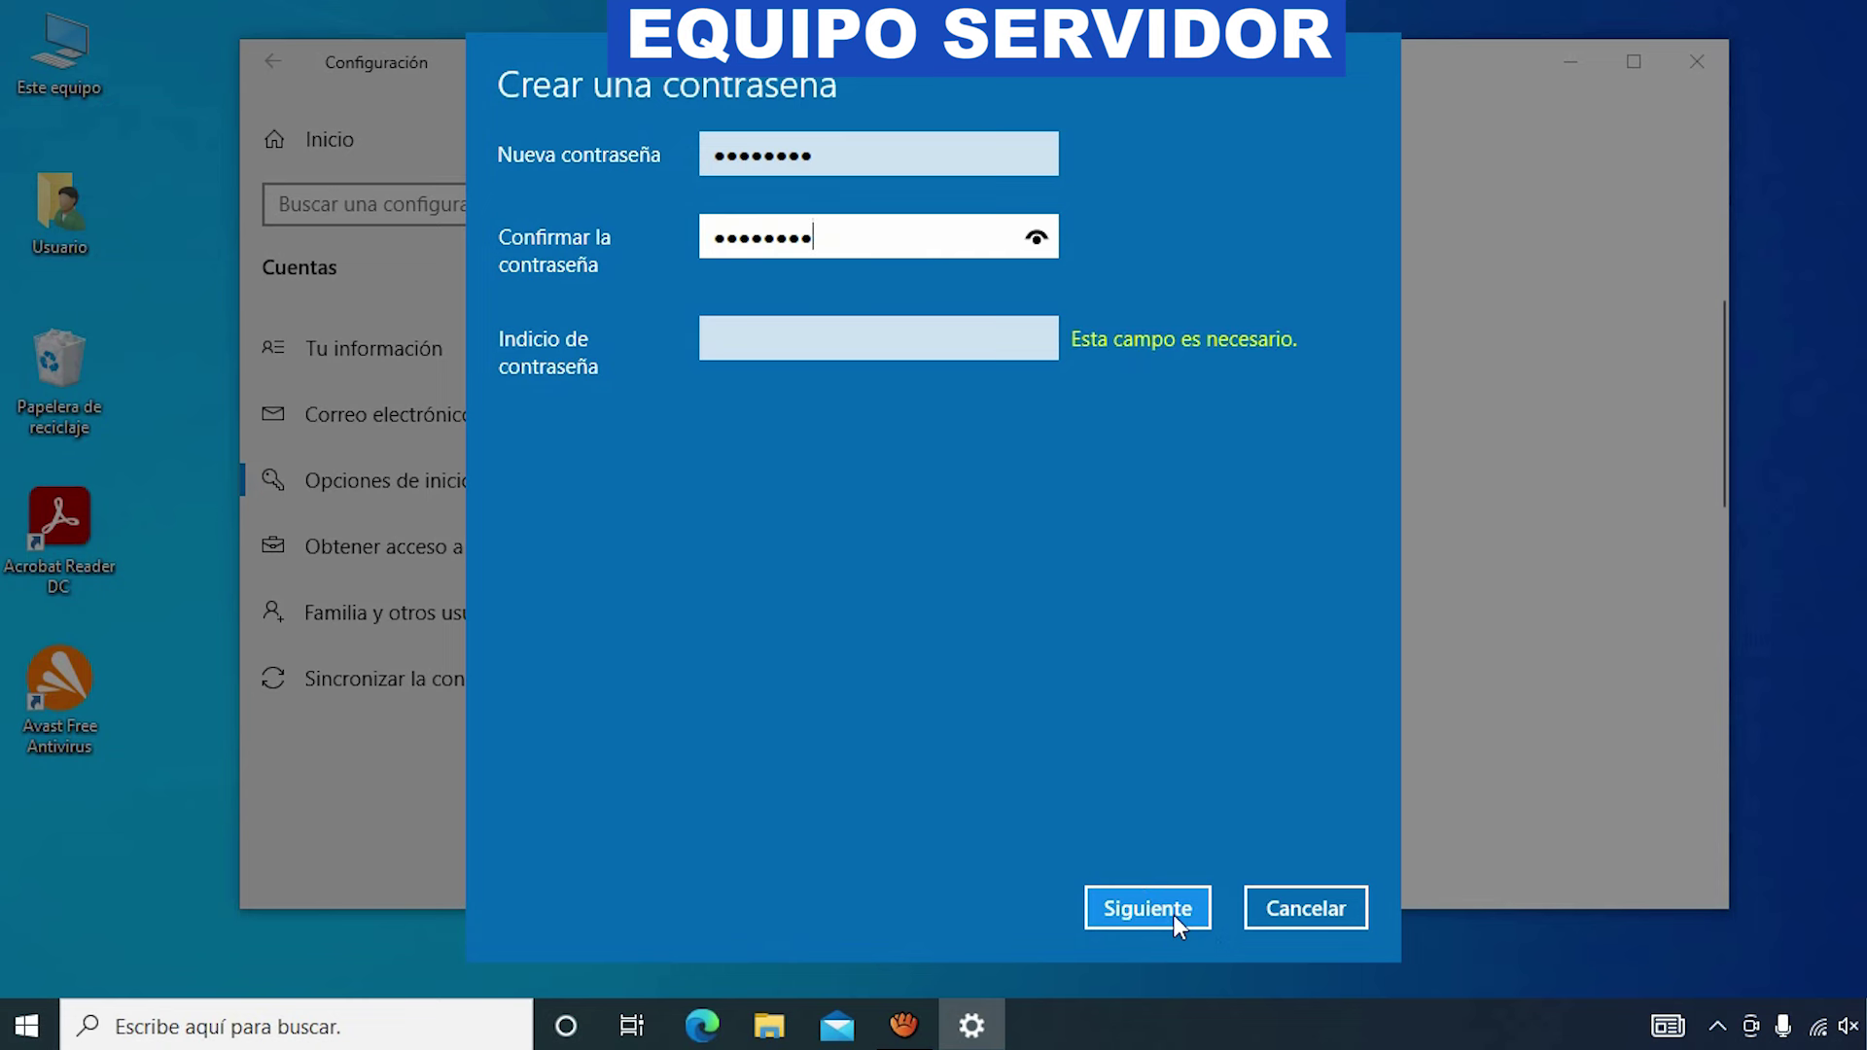
left_click(853, 338)
type(".")
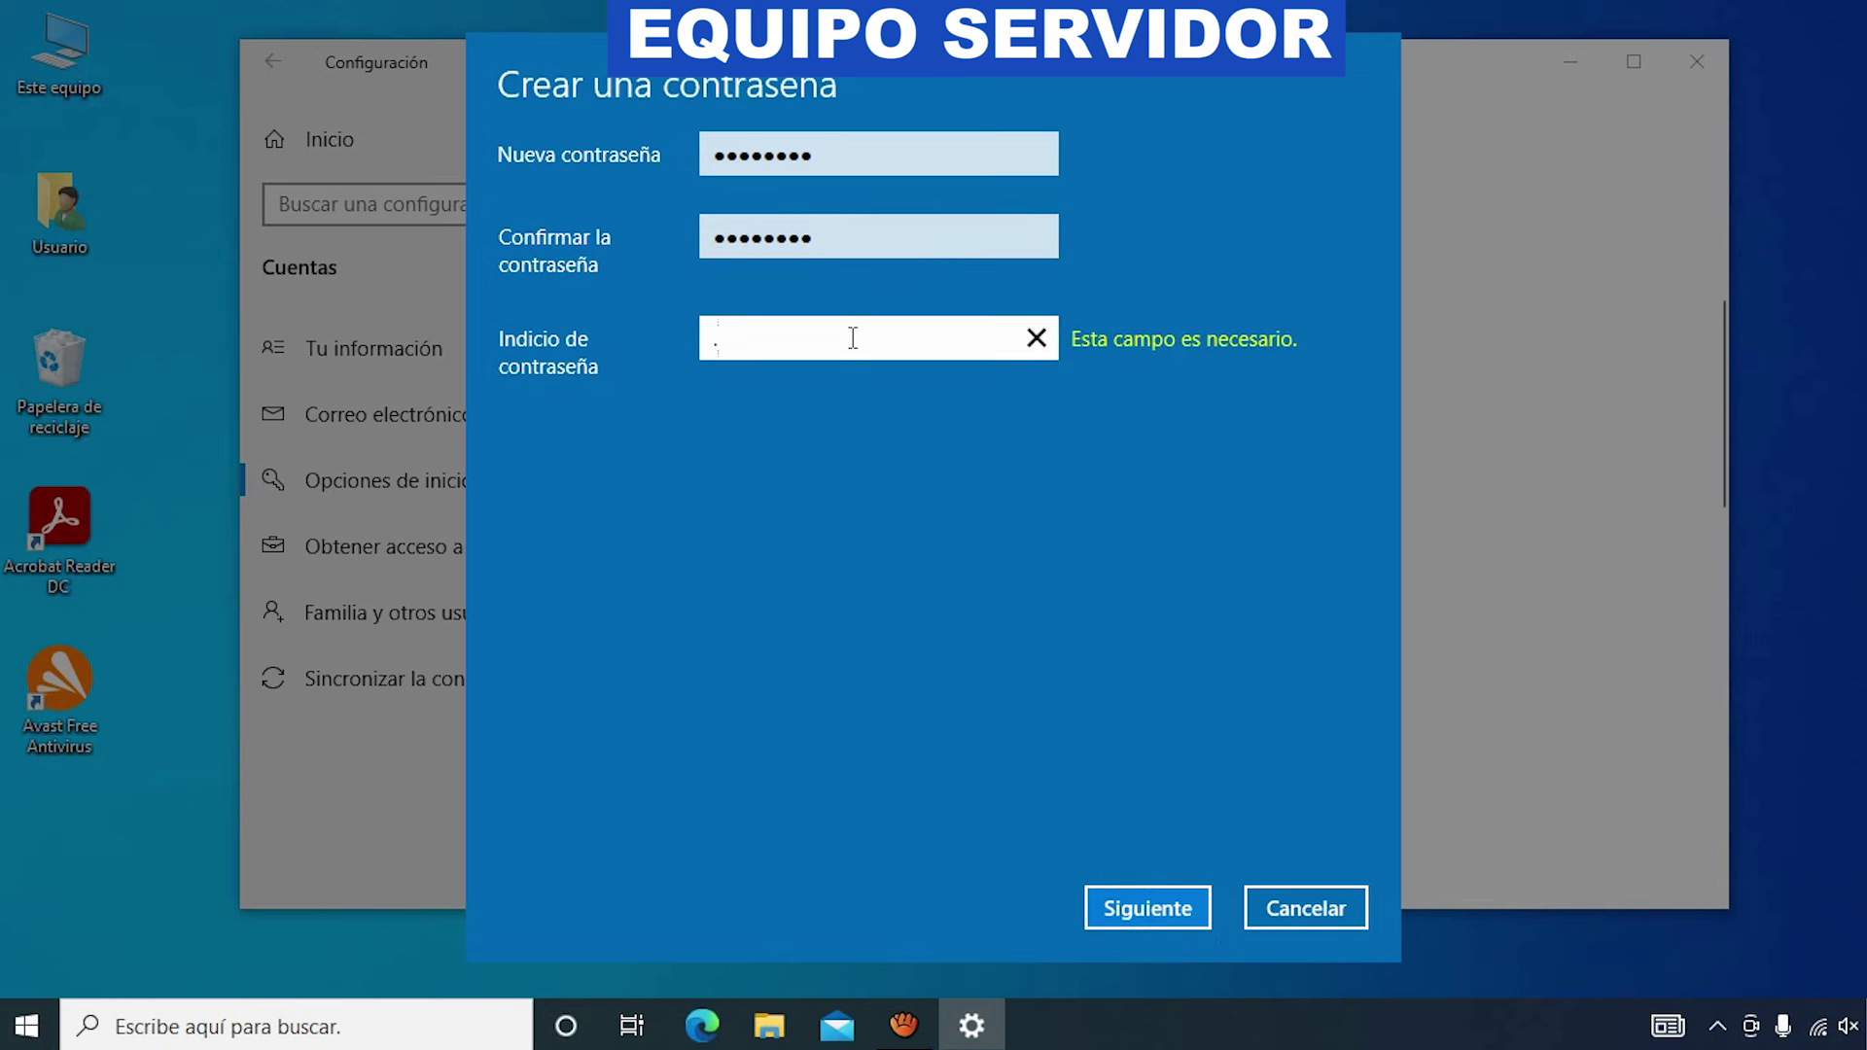
left_click(1142, 908)
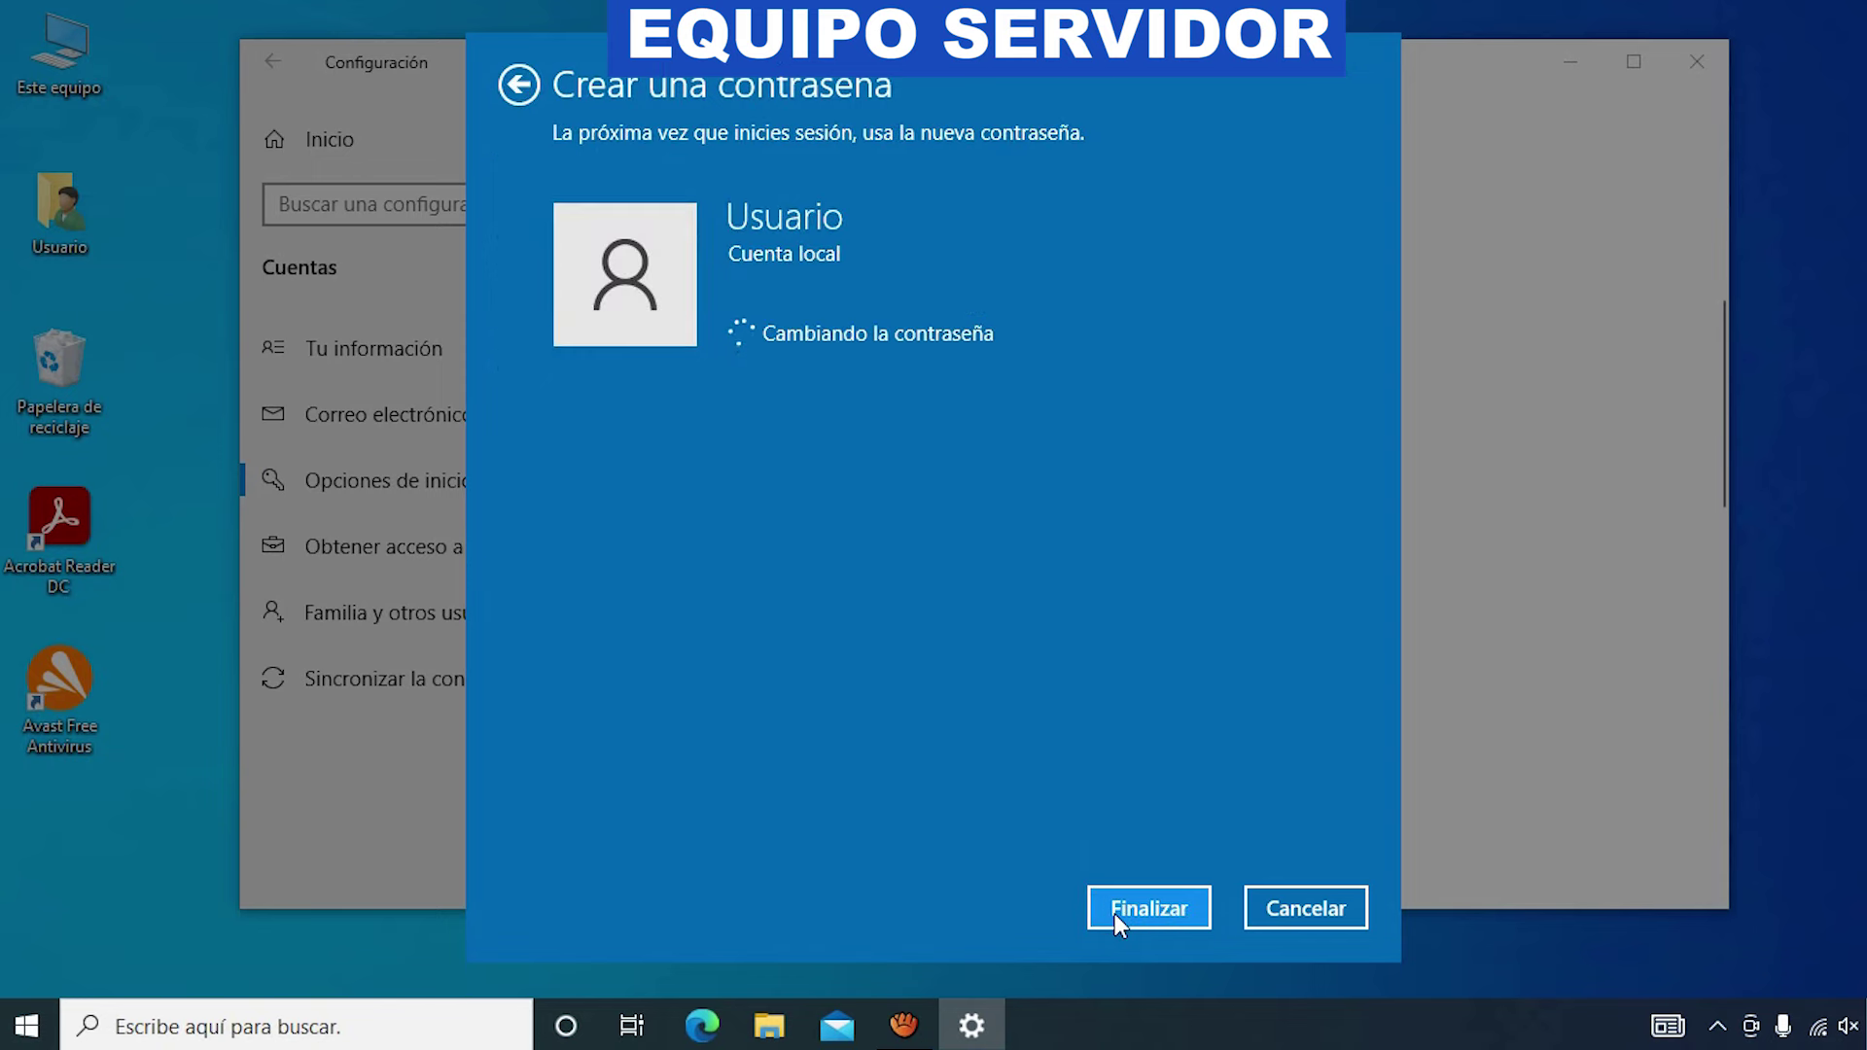
left_click(1115, 914)
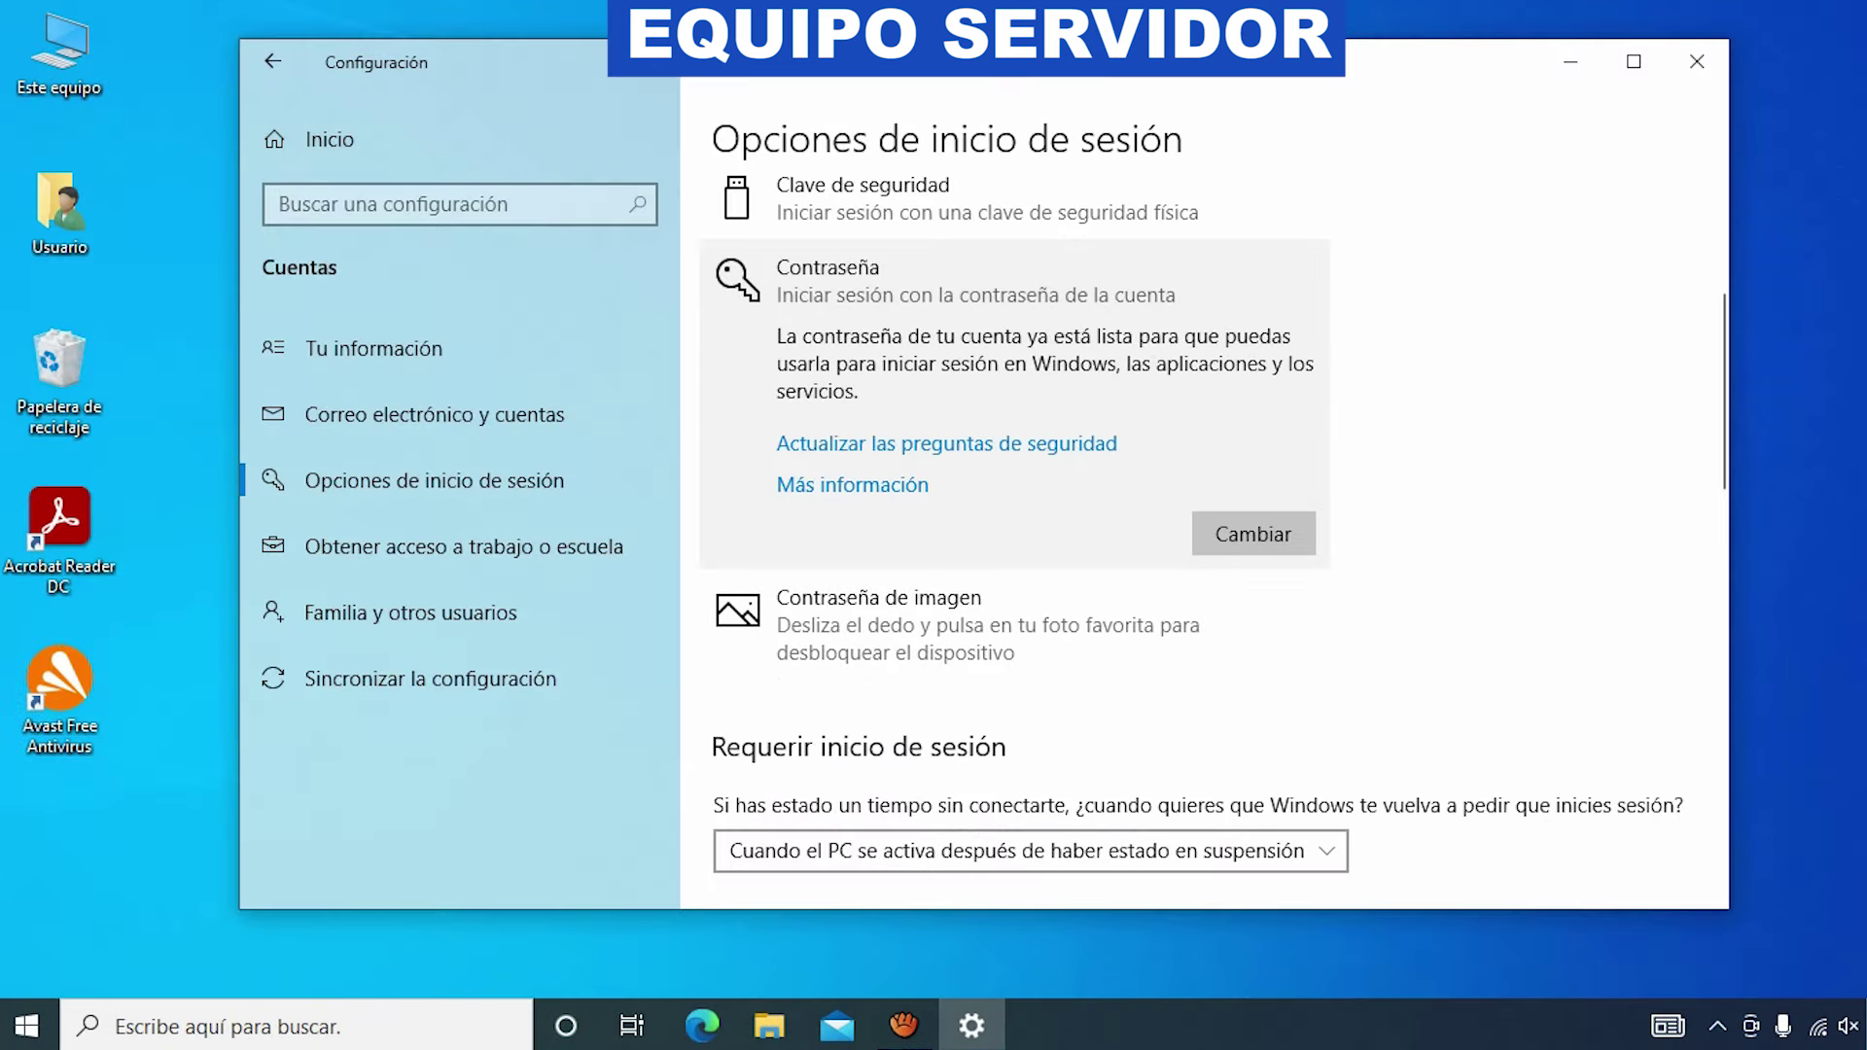
left_click(1697, 63)
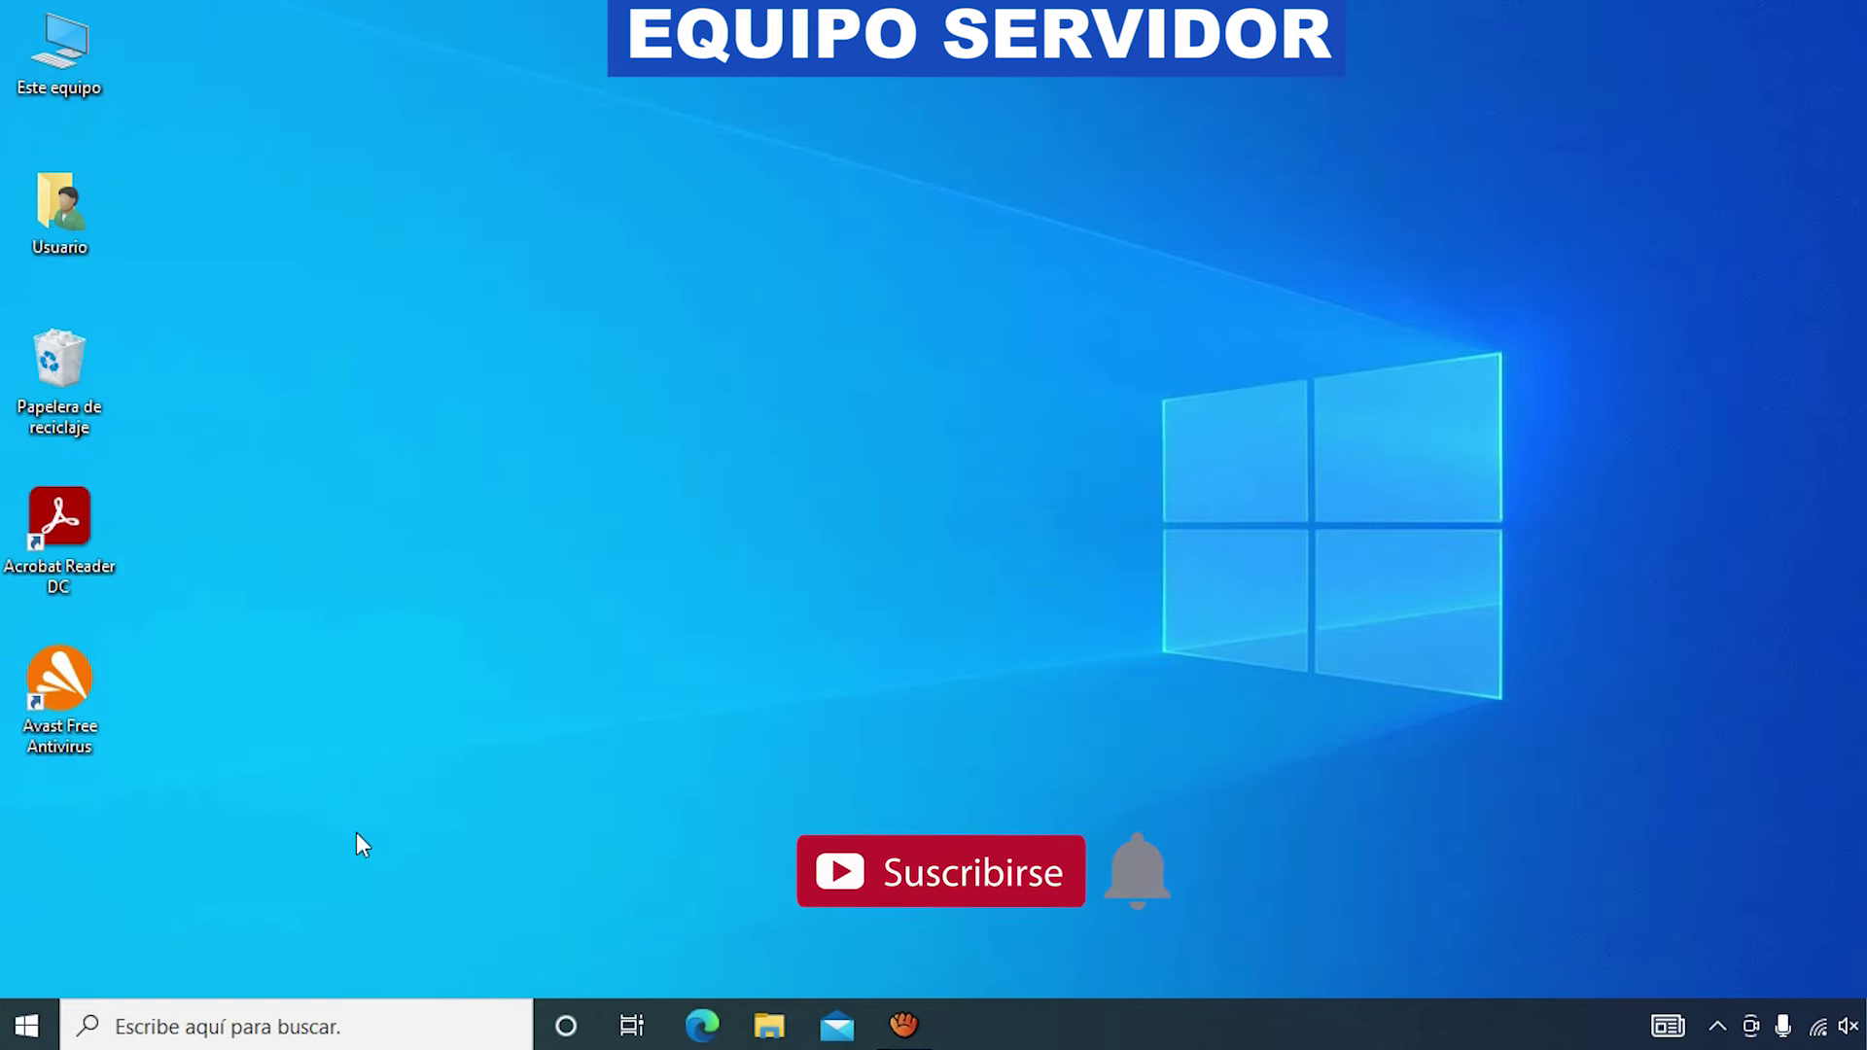
- Switch to Panel de control and open the advanced sharing settings of the Centro de redes y recursos compartidos
left_click(56, 1021)
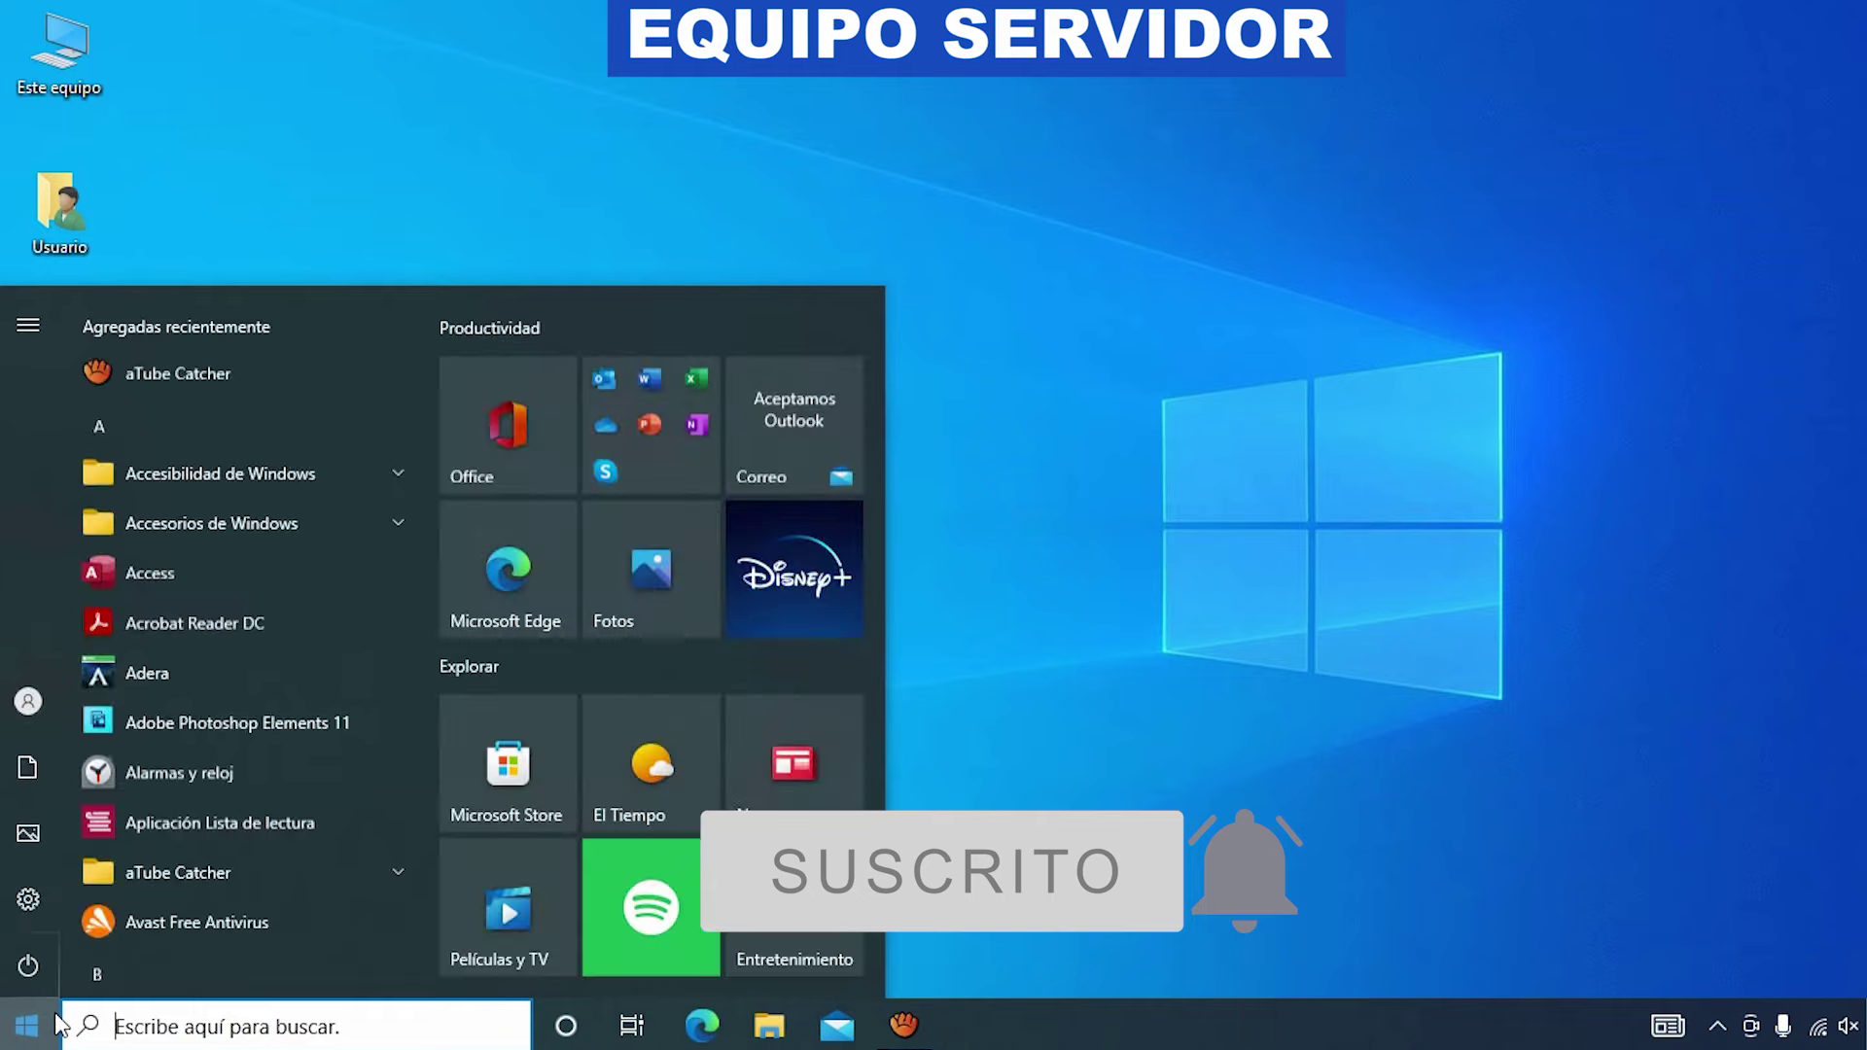
type("panel")
key("Return")
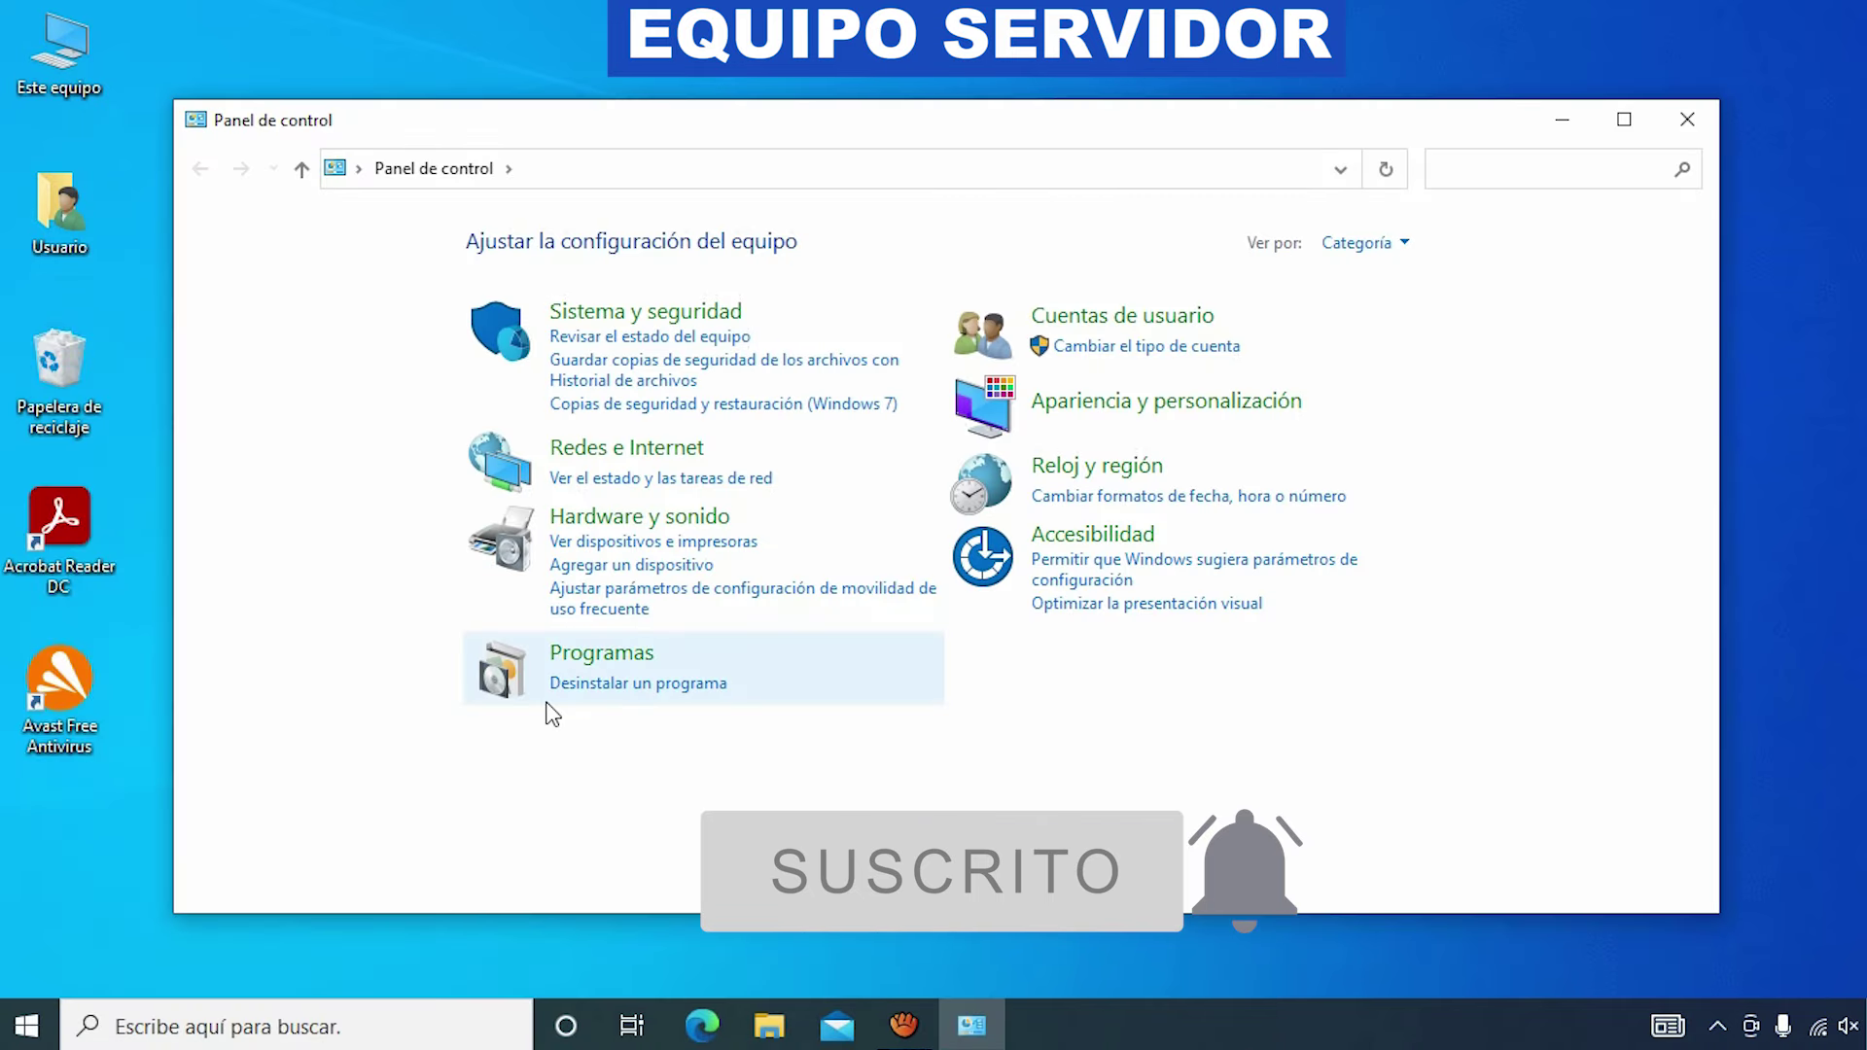
left_click(681, 447)
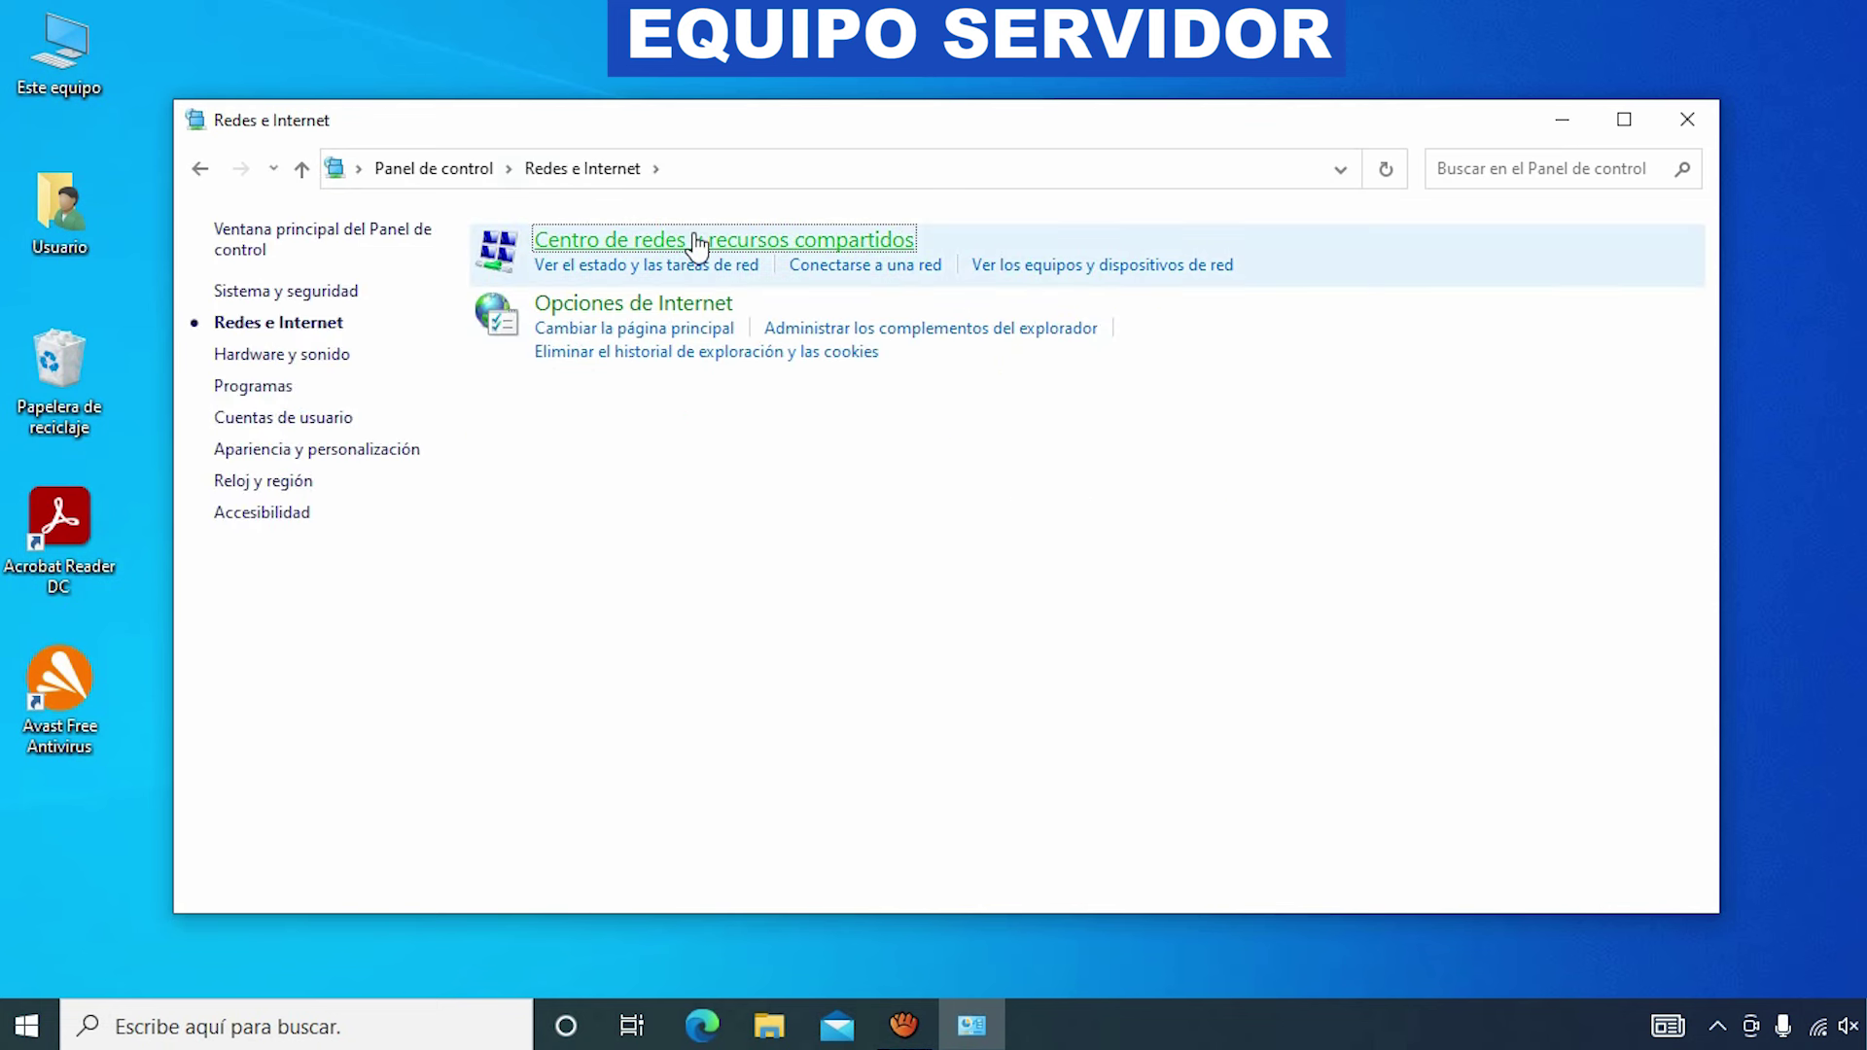
left_click(696, 241)
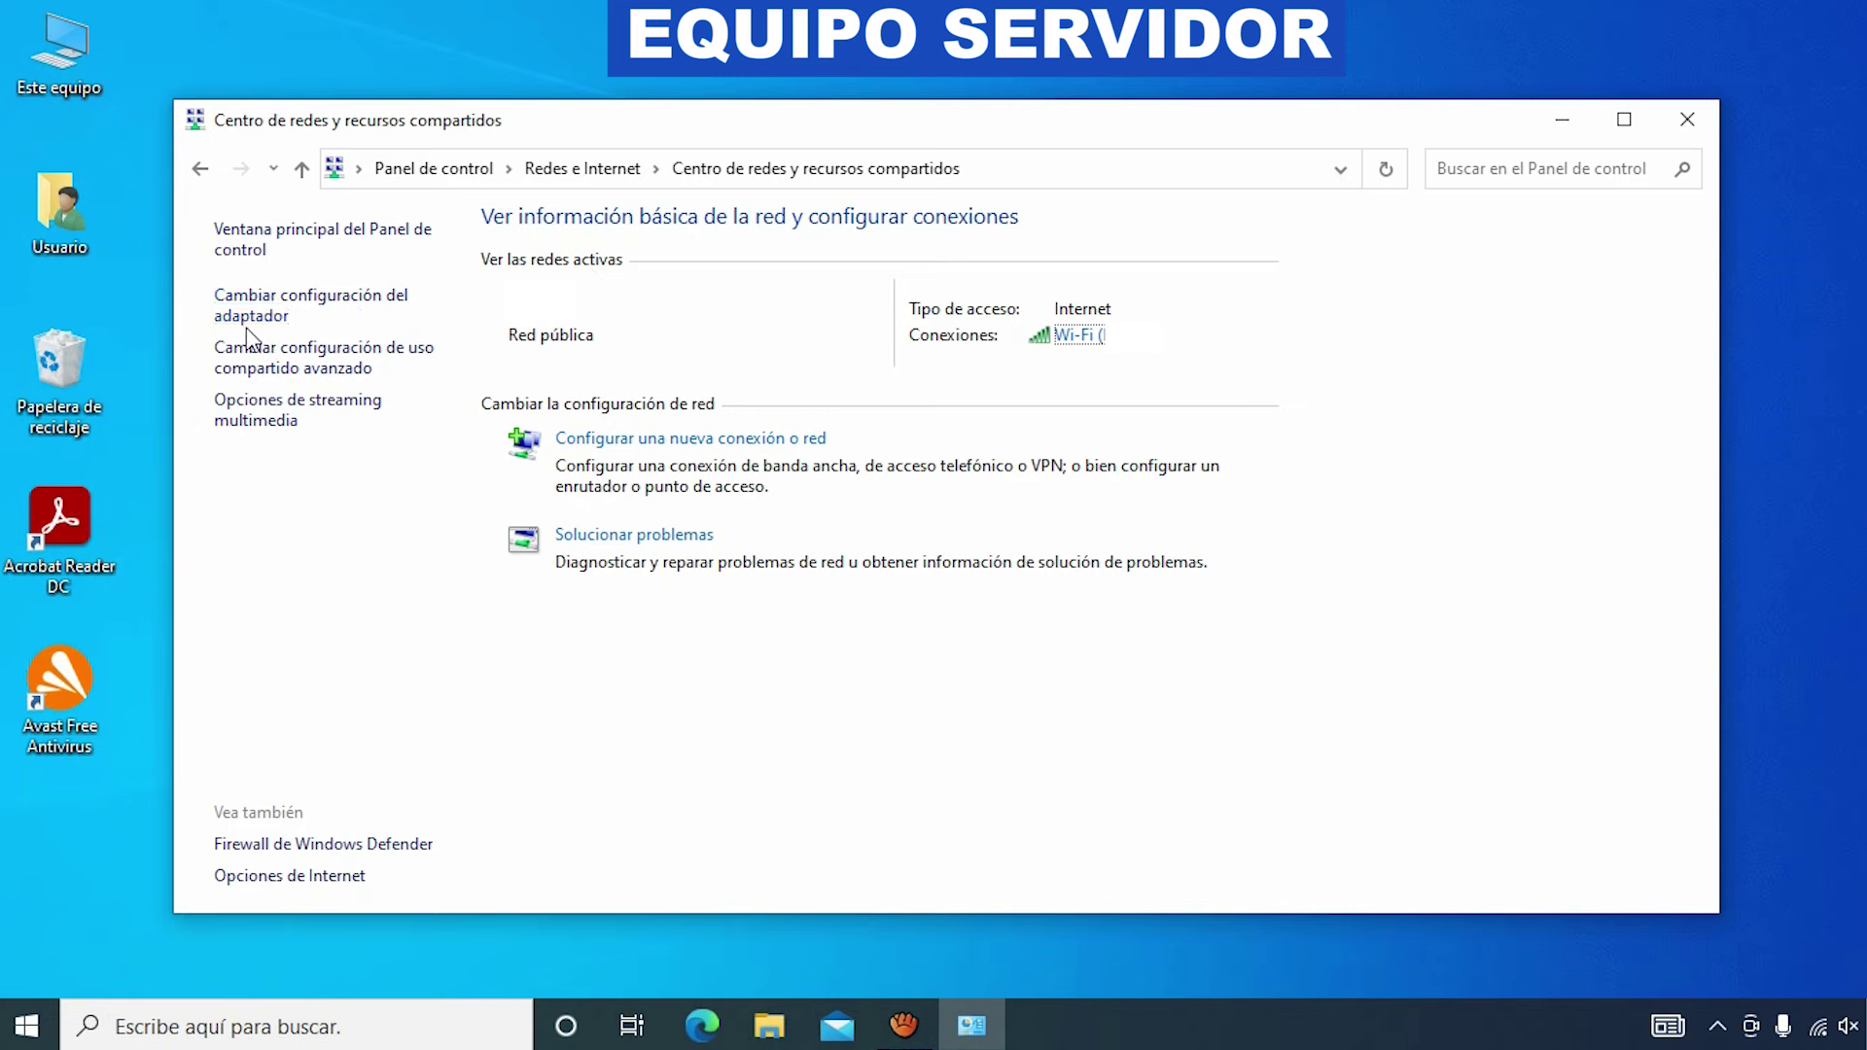
left_click(262, 372)
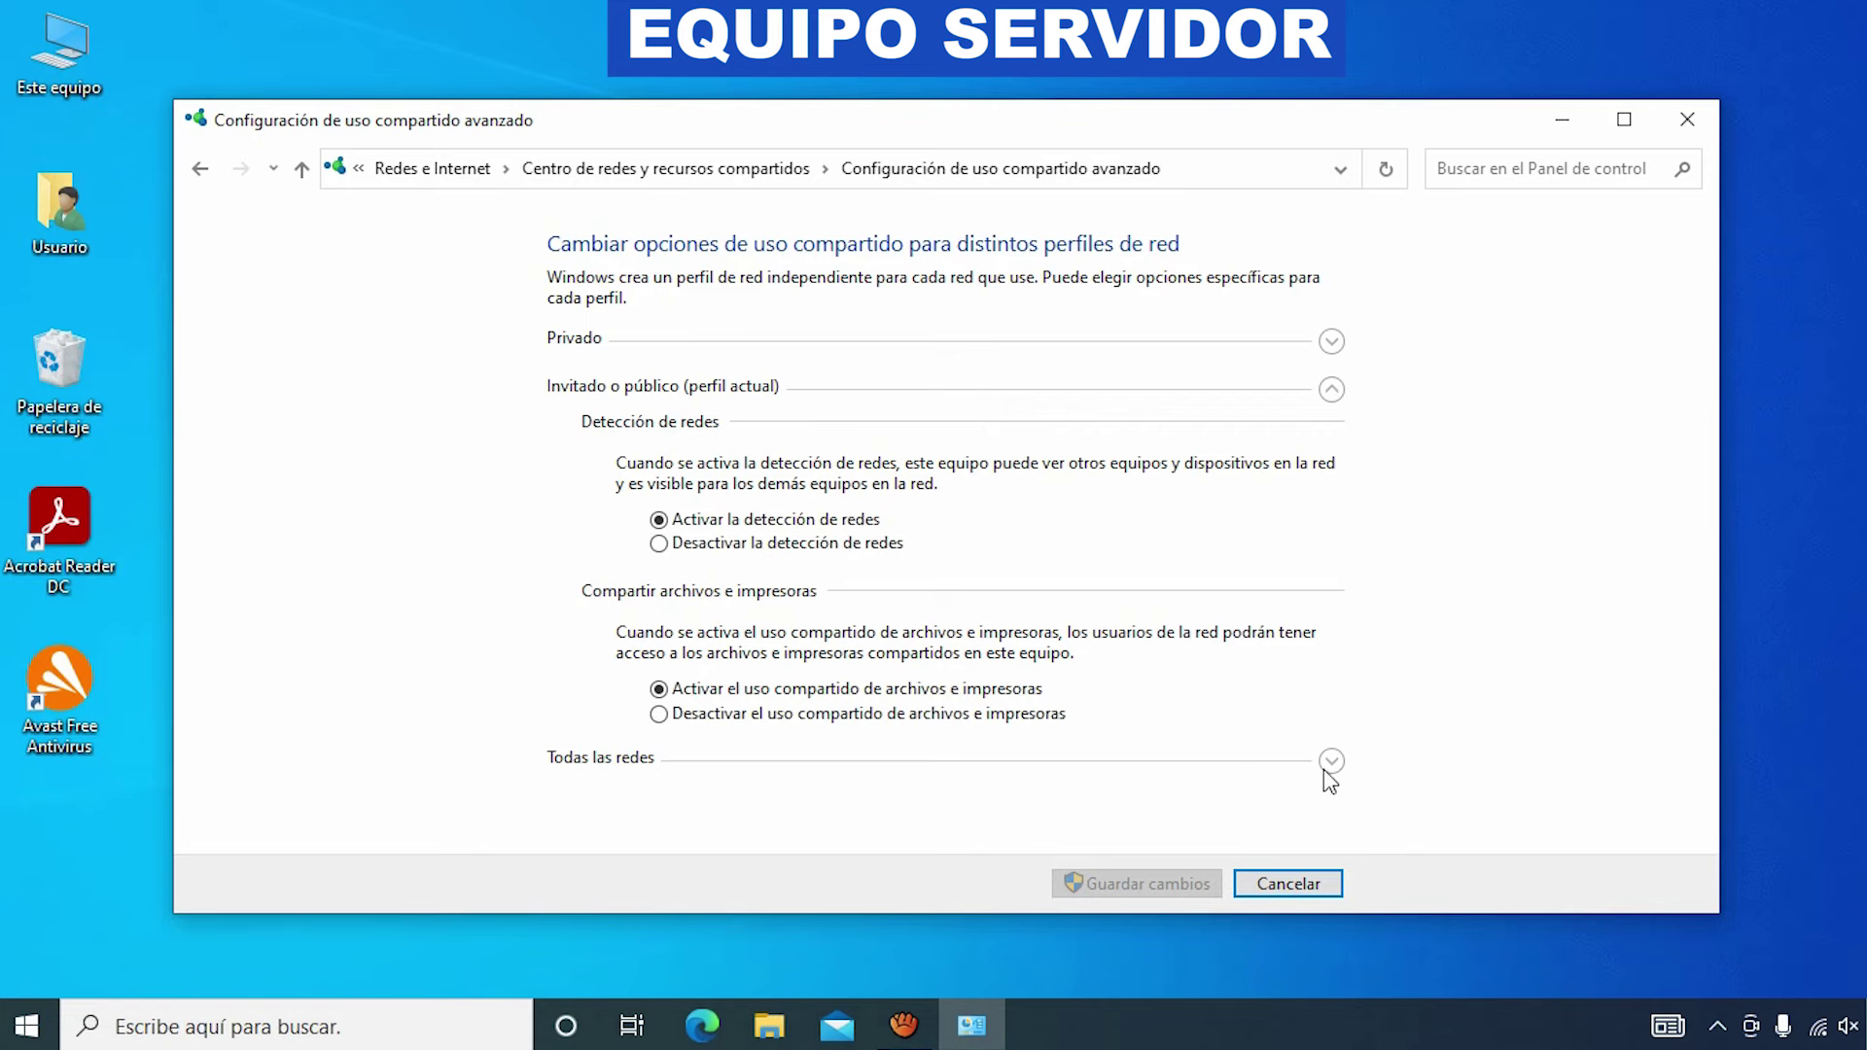
- Turn on password-protected sharing for all networks, save the changes and close the window
left_click(1332, 763)
left_click_drag(1708, 403, 1708, 551)
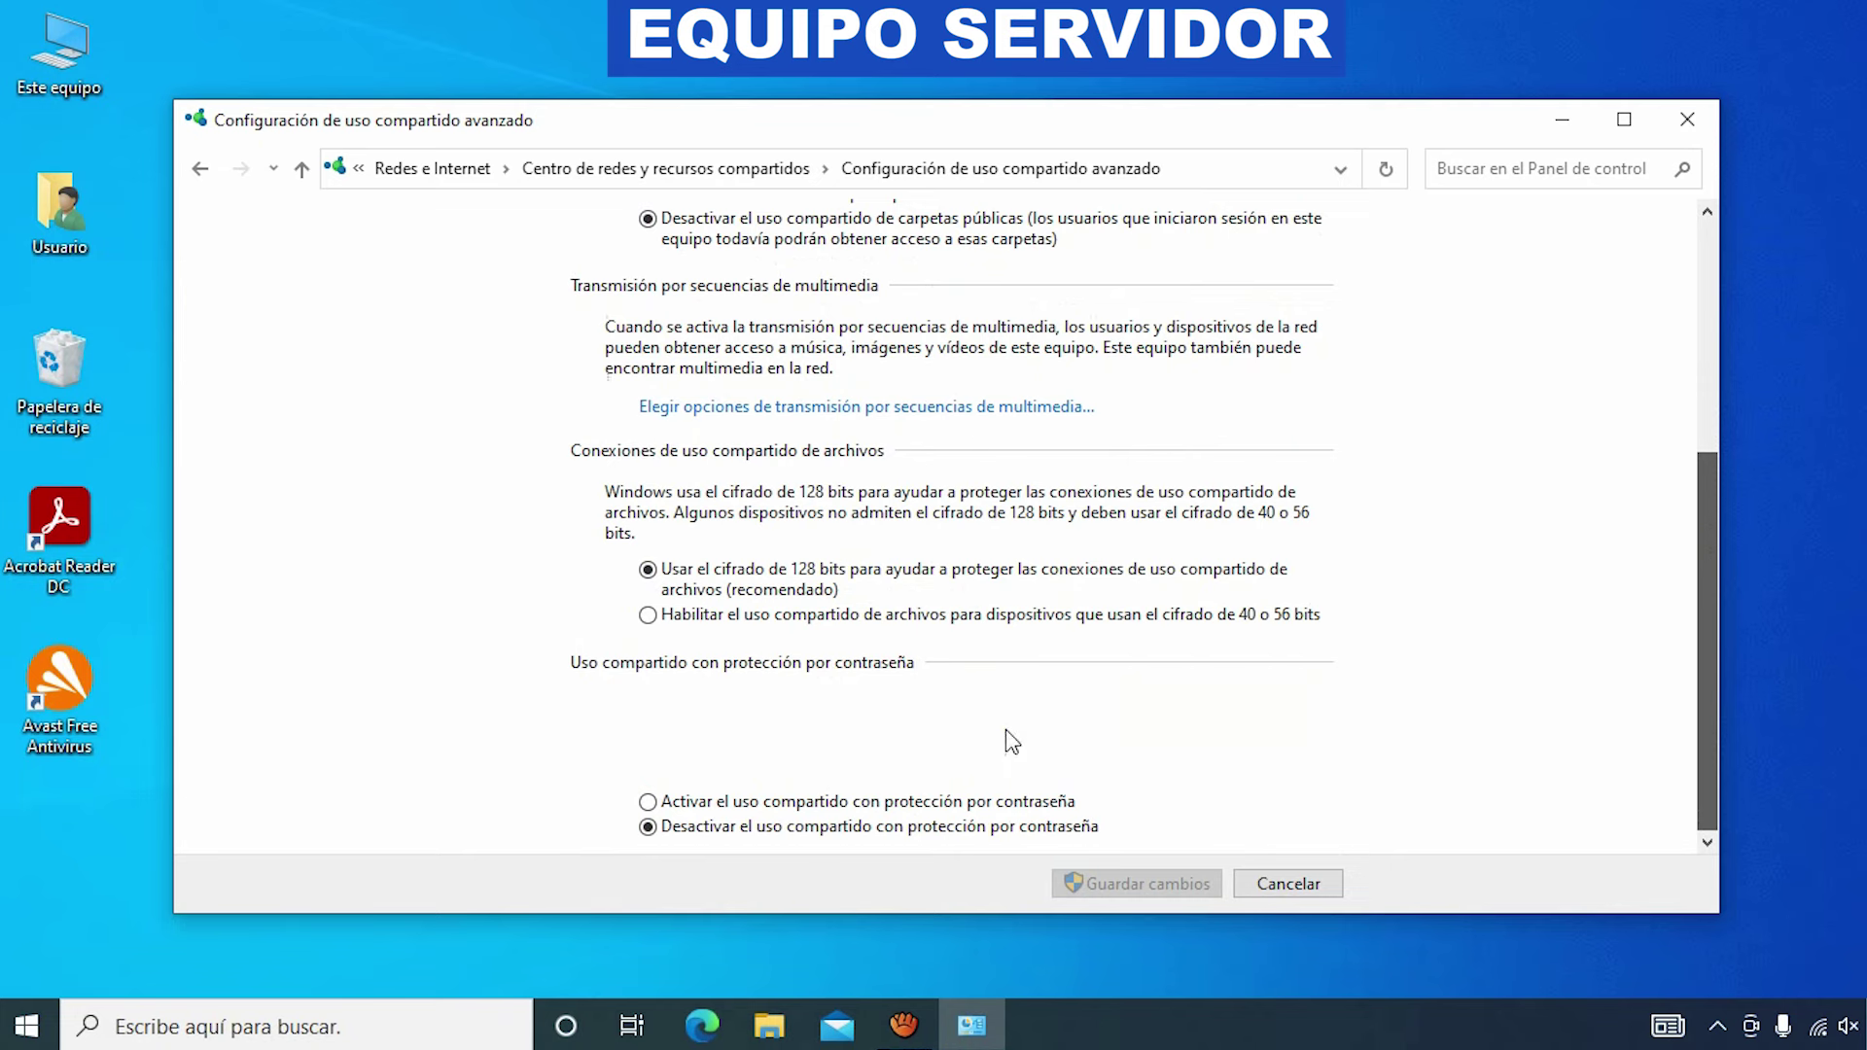
left_click(661, 803)
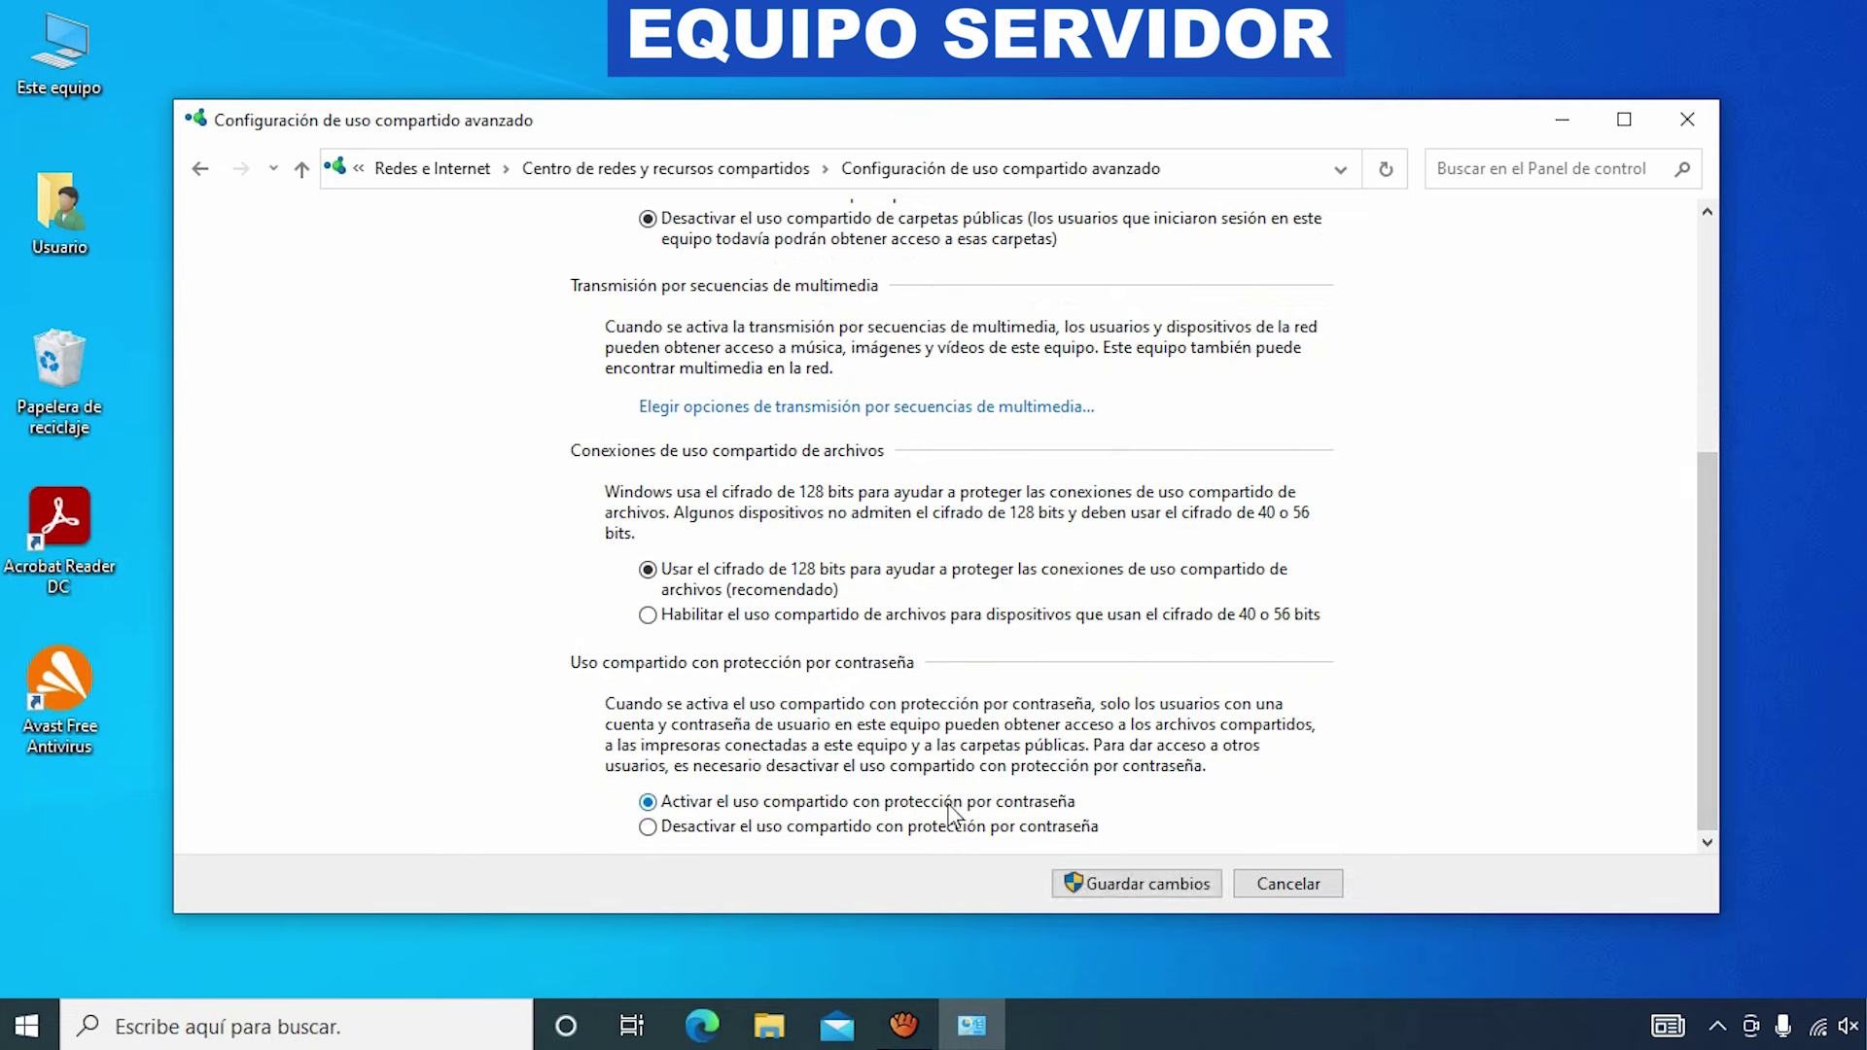
left_click(1137, 883)
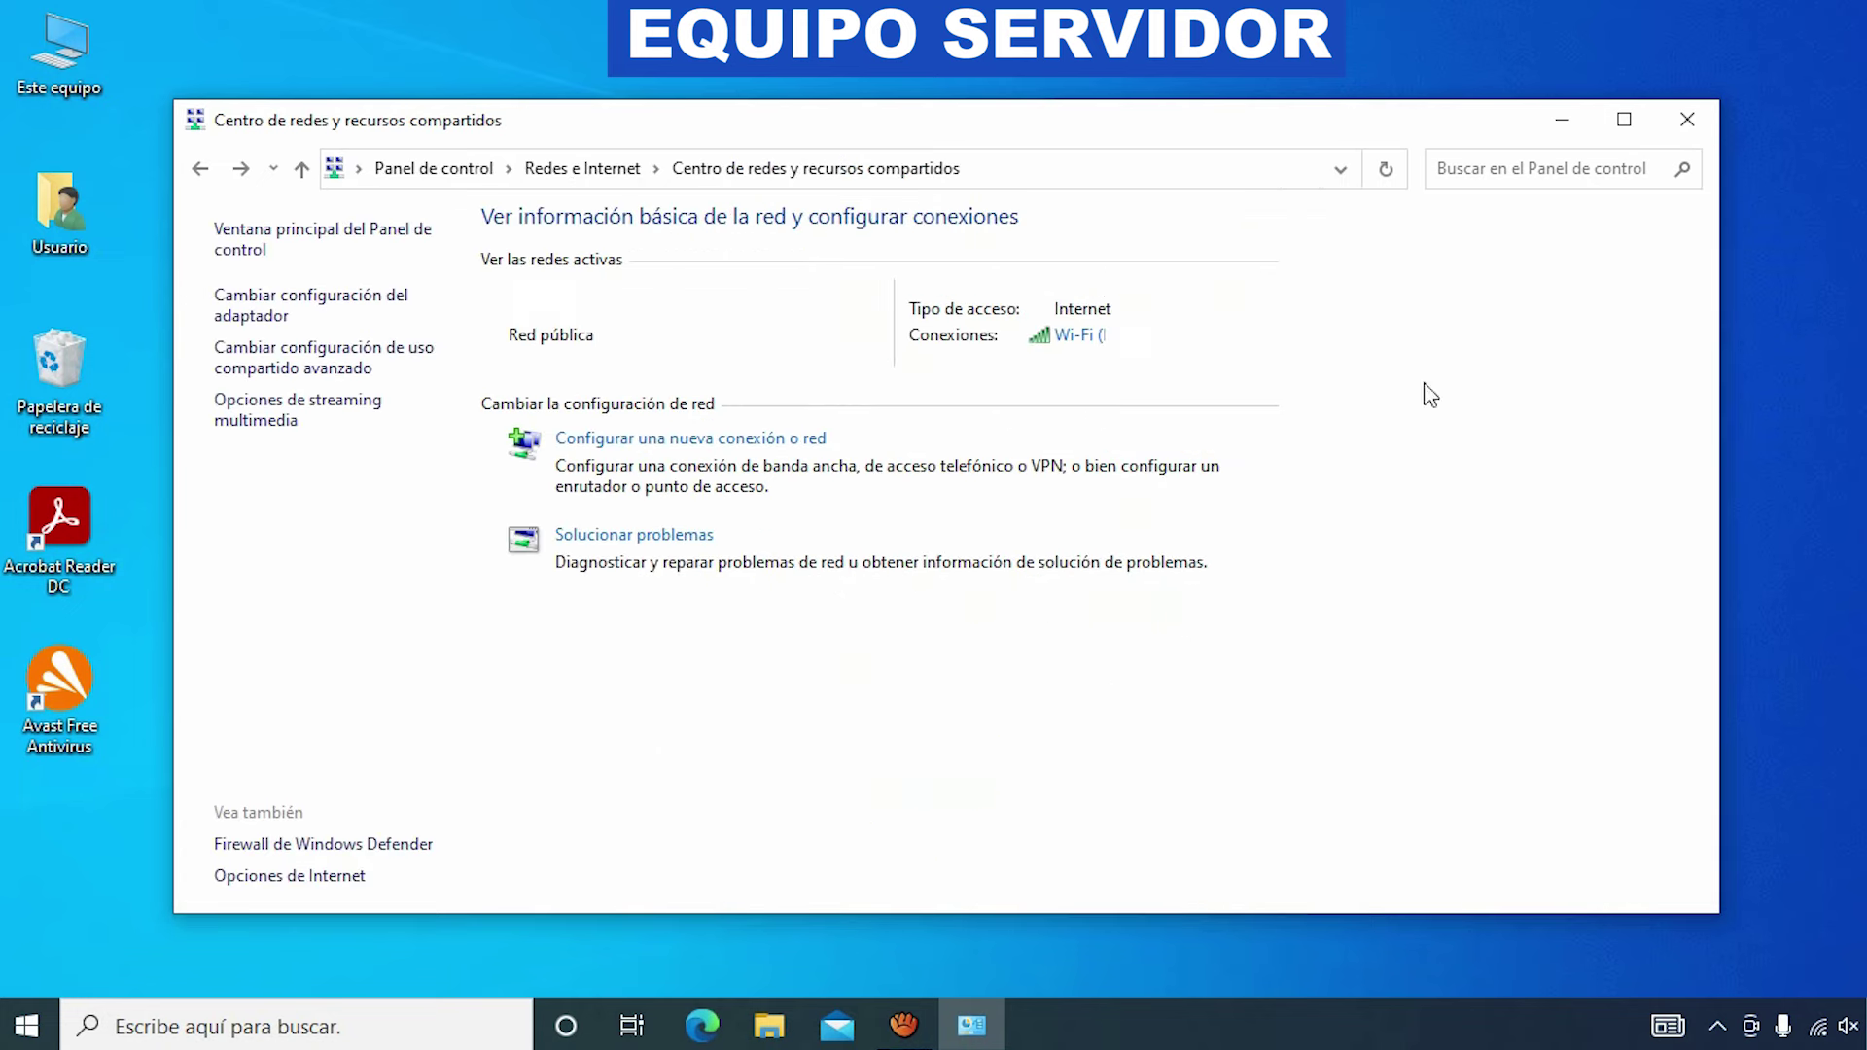
left_click(1684, 117)
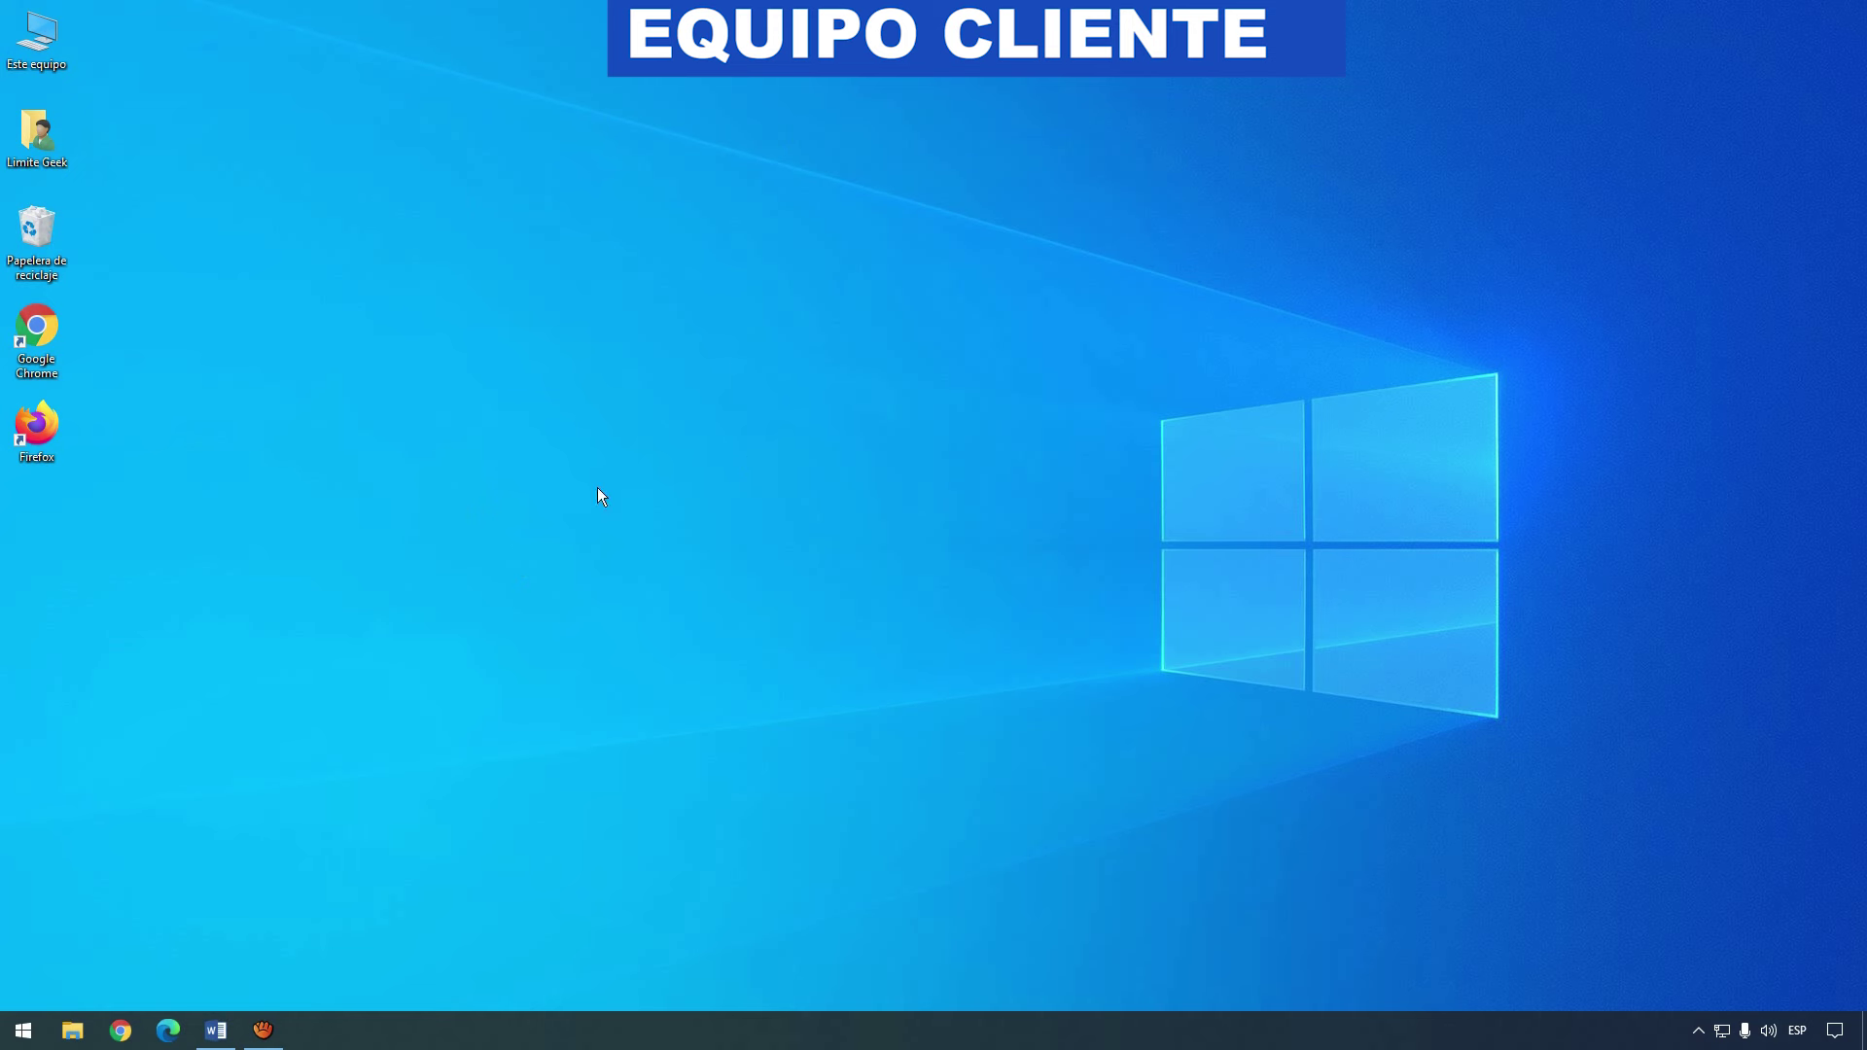
- On the client computer, open the Windows credentials in Administrador de credenciales
left_click(25, 1031)
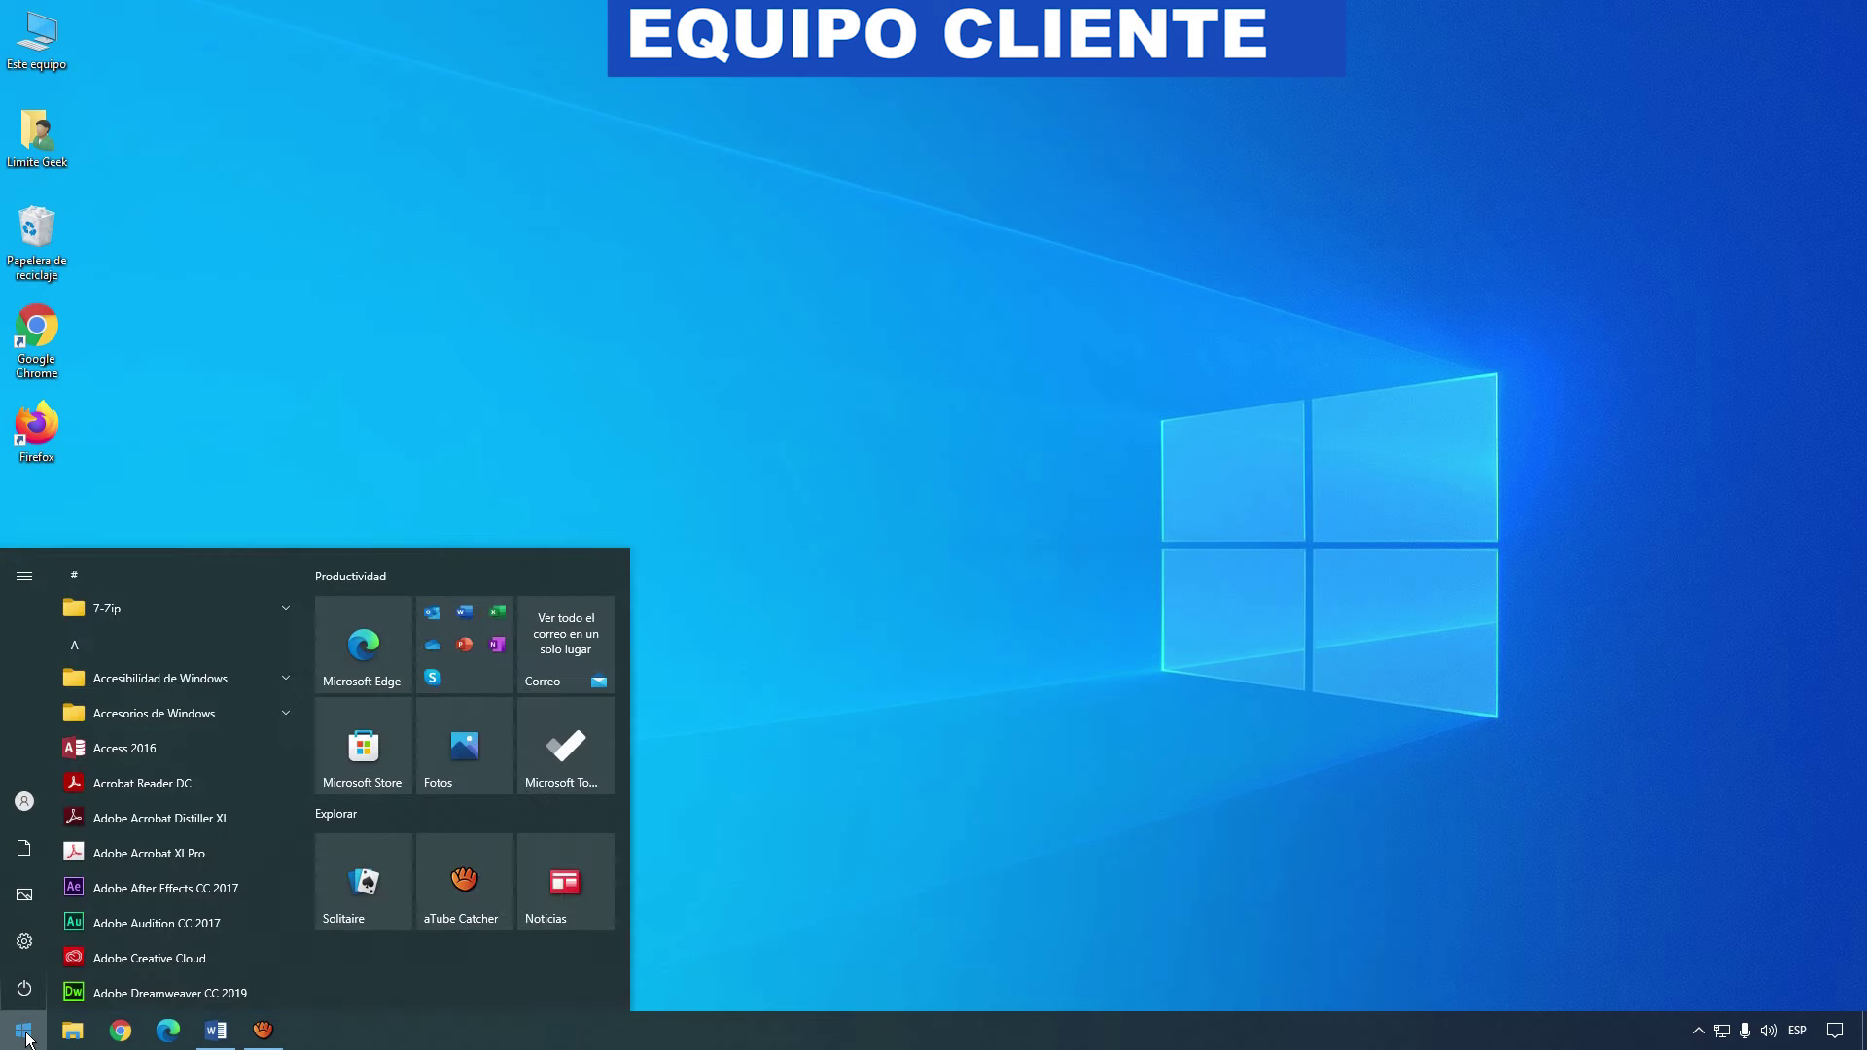
type("cred")
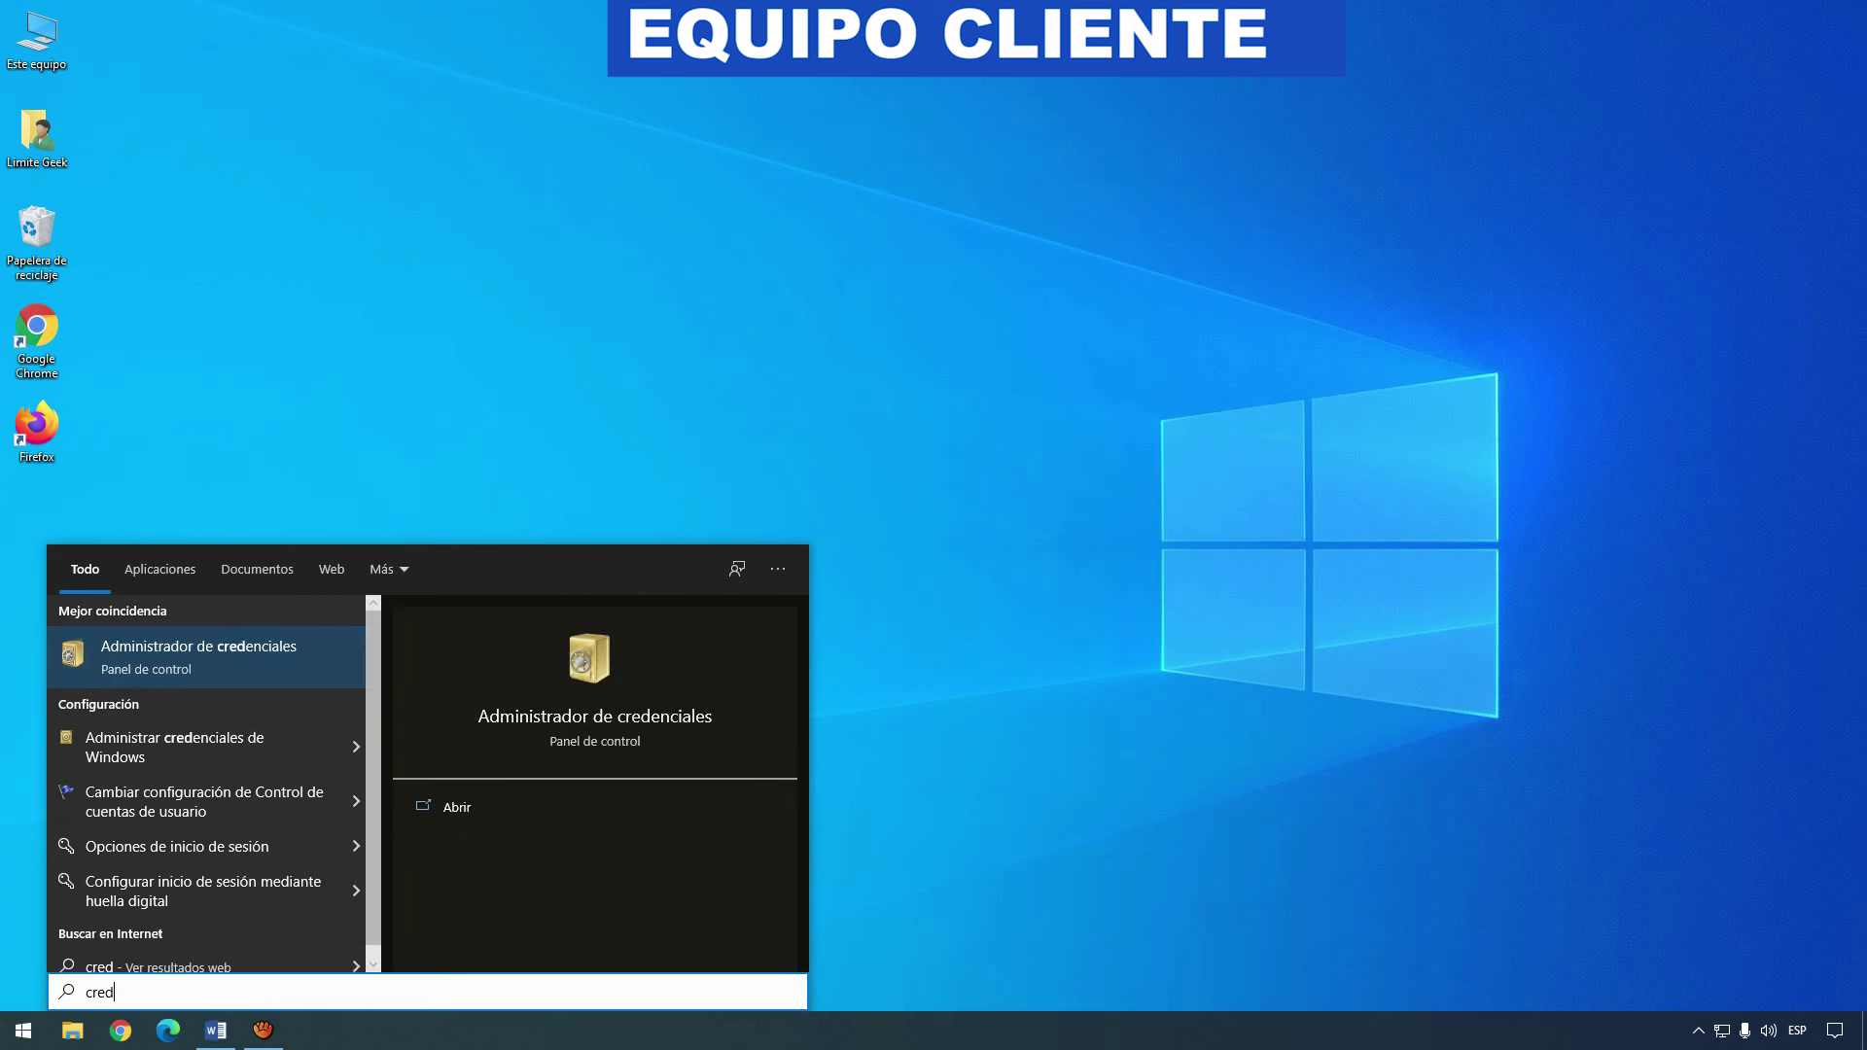
key("Return")
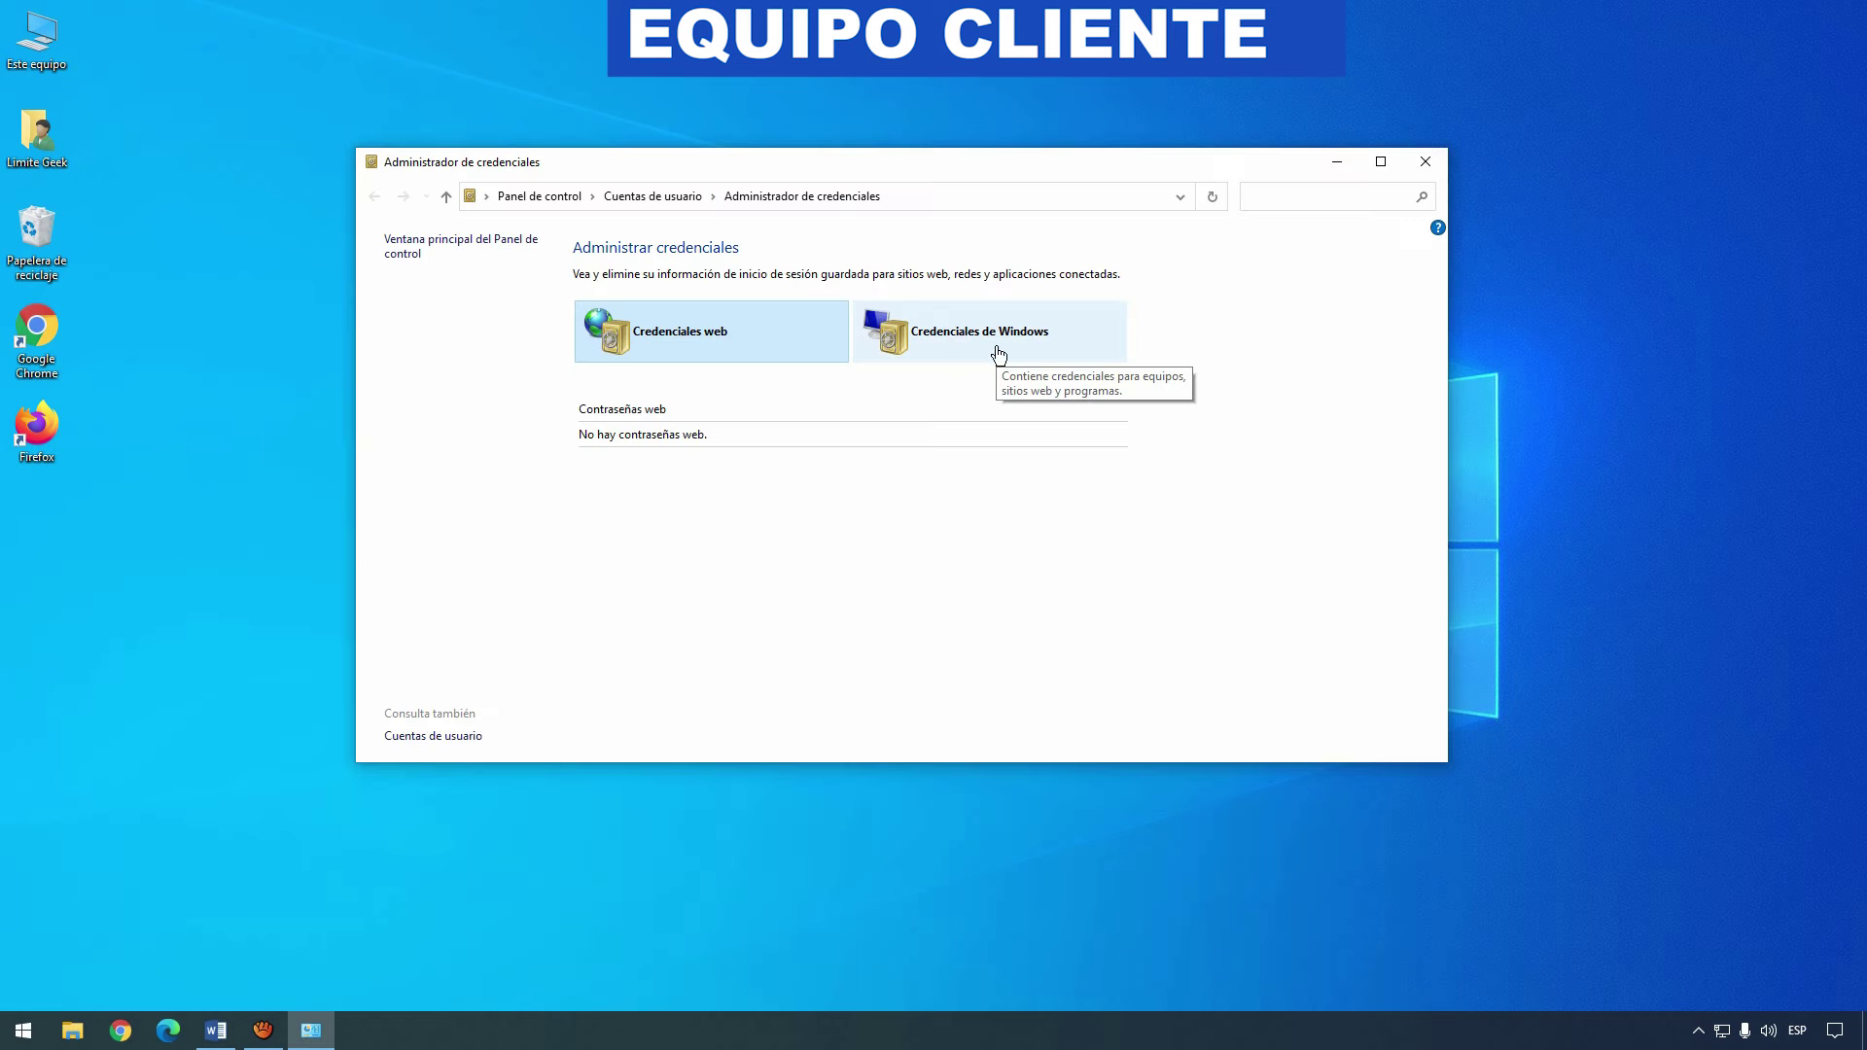
left_click(984, 343)
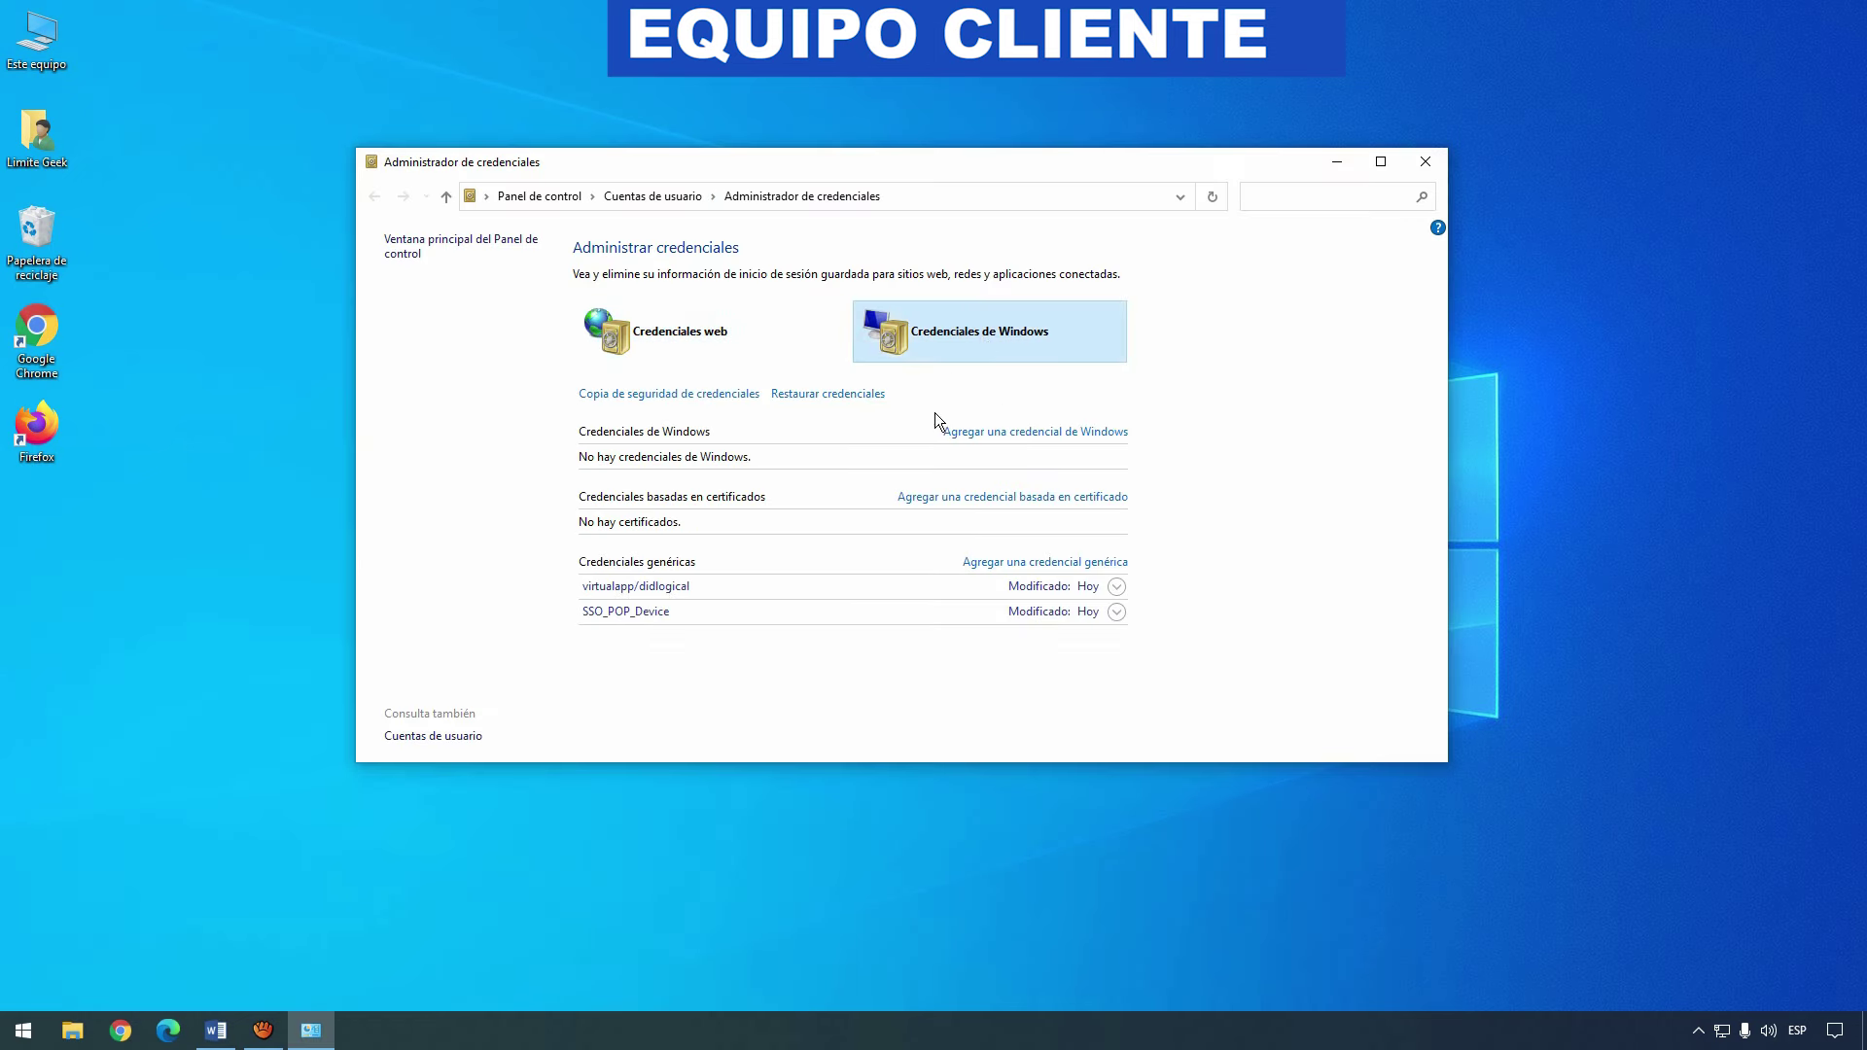
- Add a Windows credential for \\Servidor with user name Usuario and the account password, then close the credential manager
left_click(1060, 432)
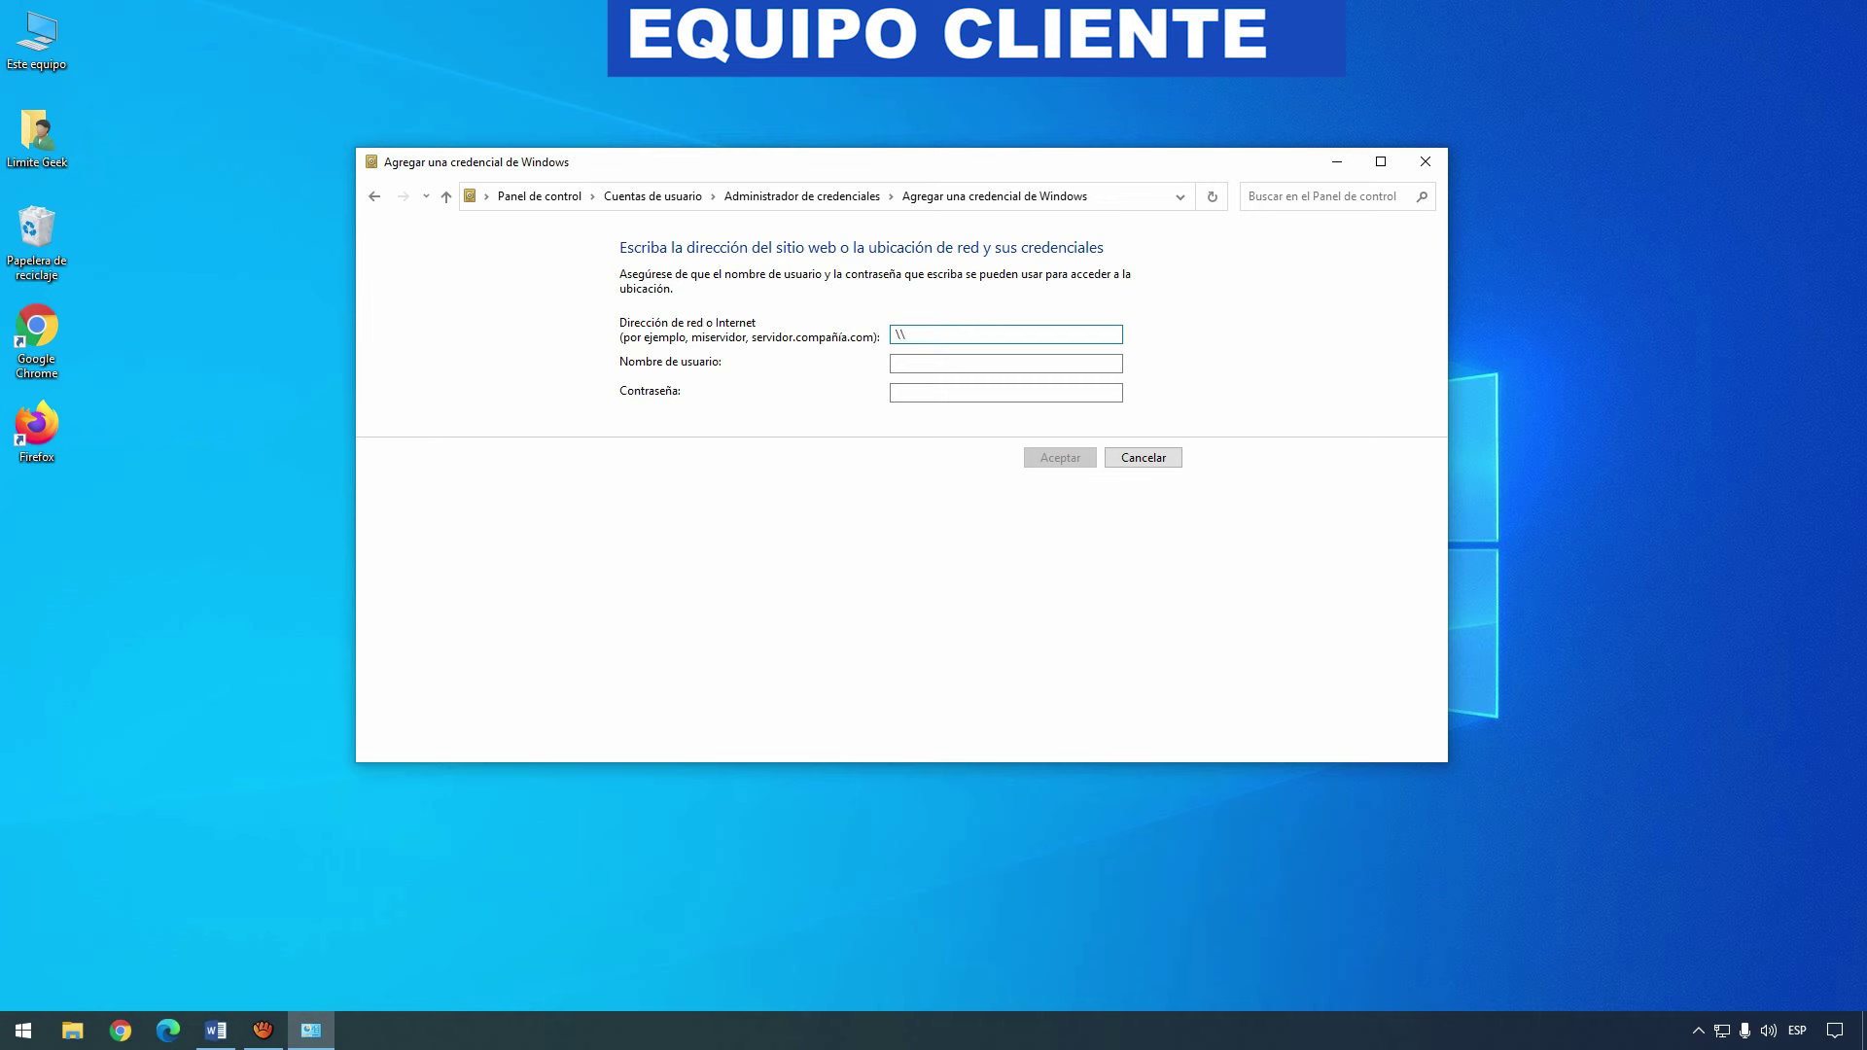
type("rvidor")
left_click(930, 364)
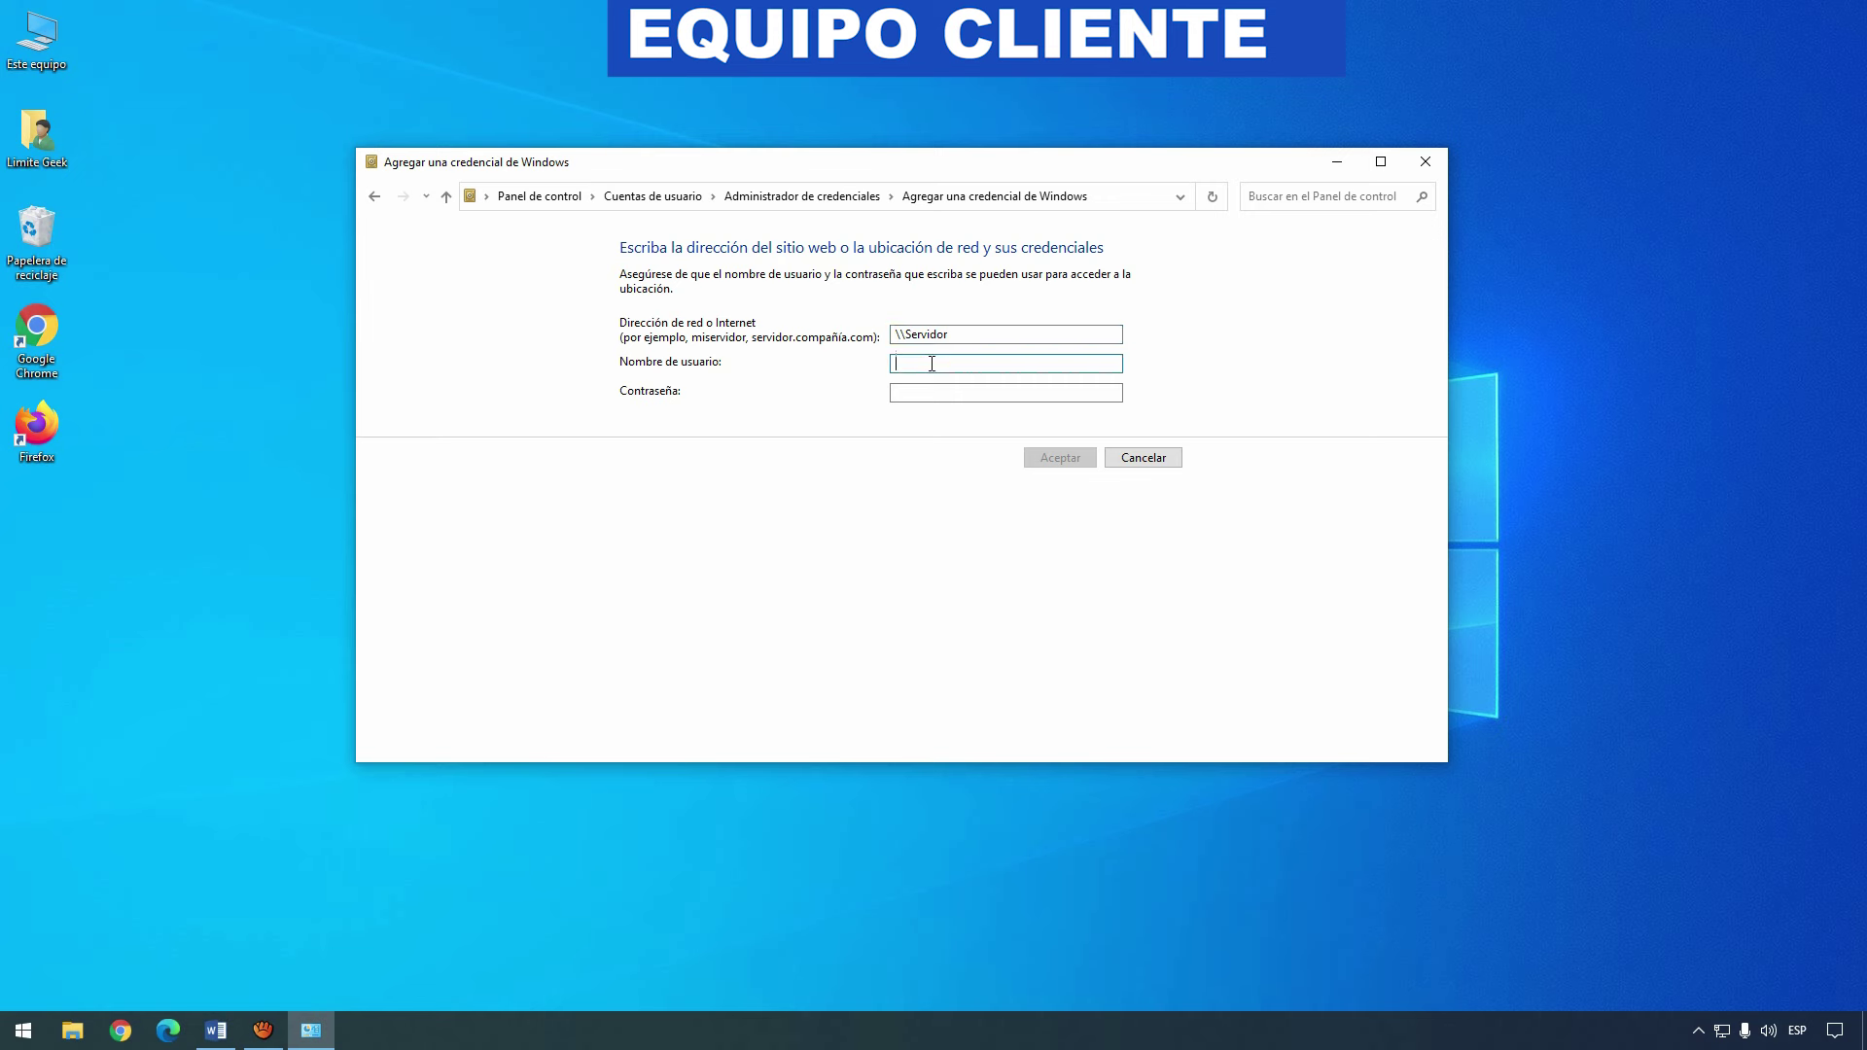
type("Usuario")
left_click(950, 394)
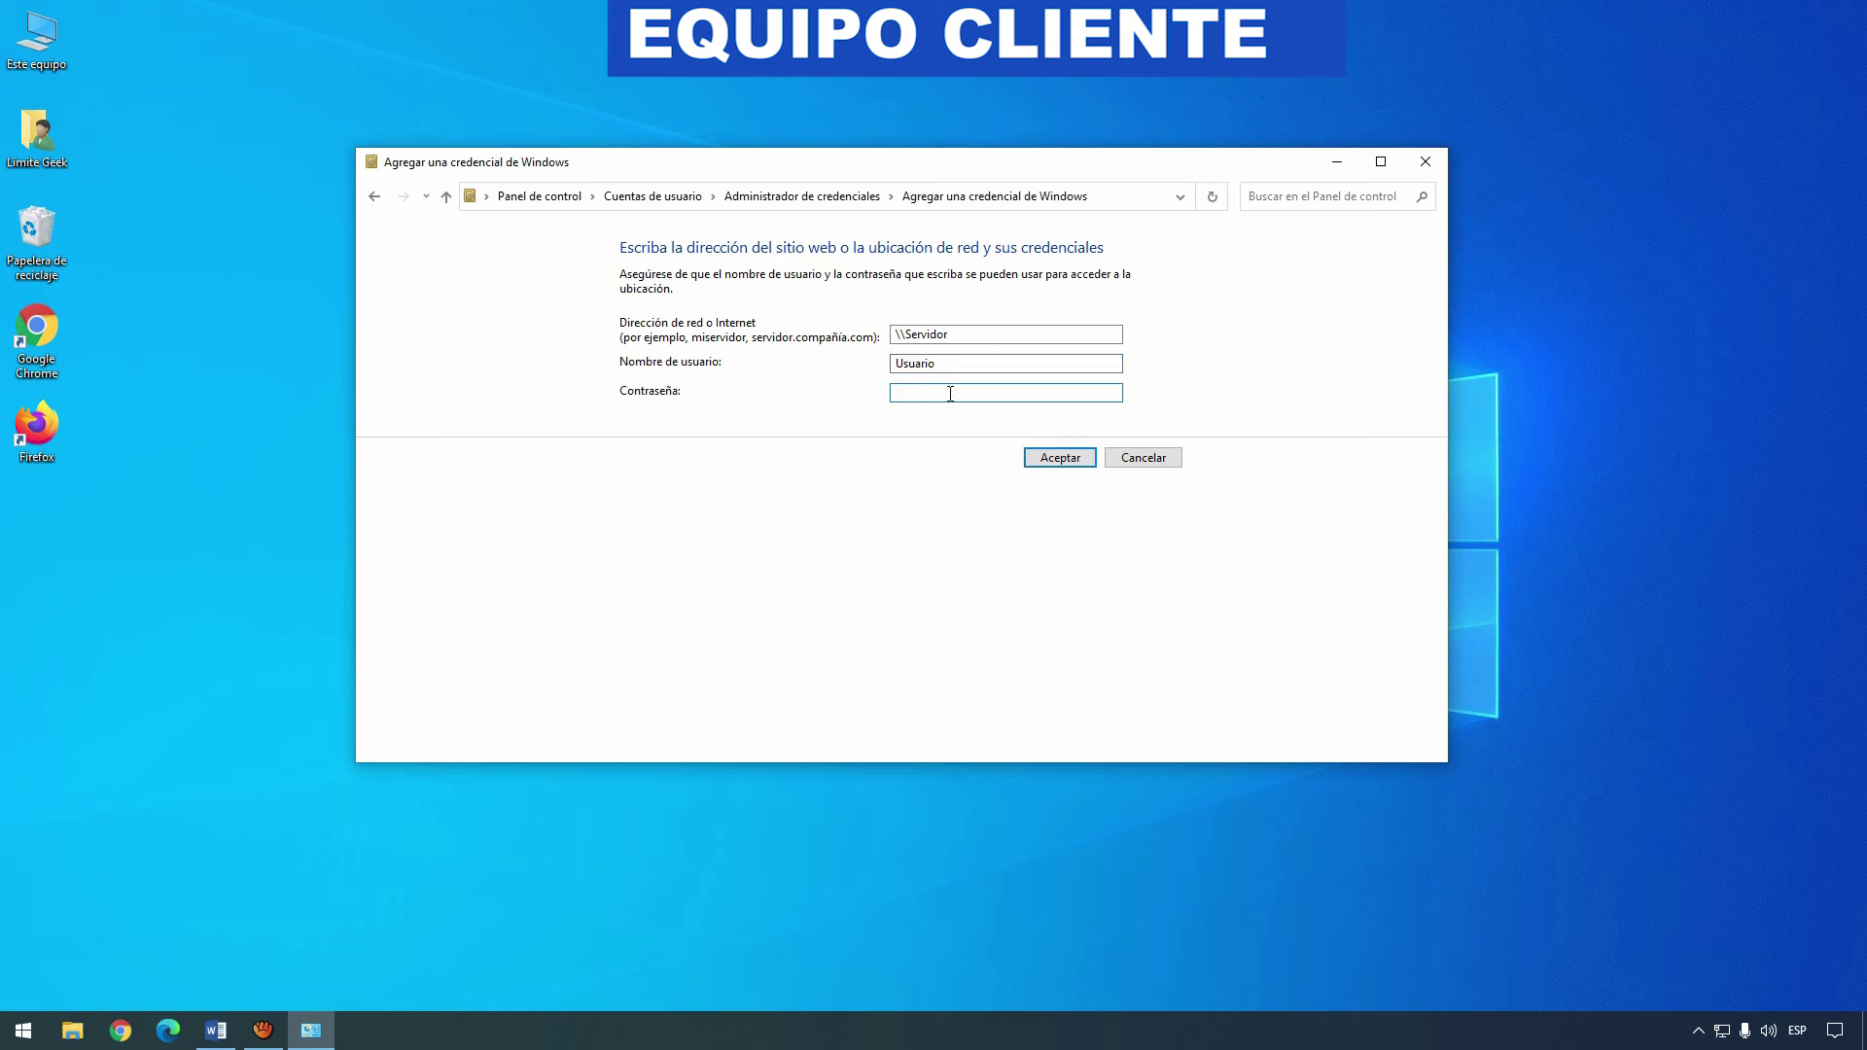
type("********")
left_click(1054, 458)
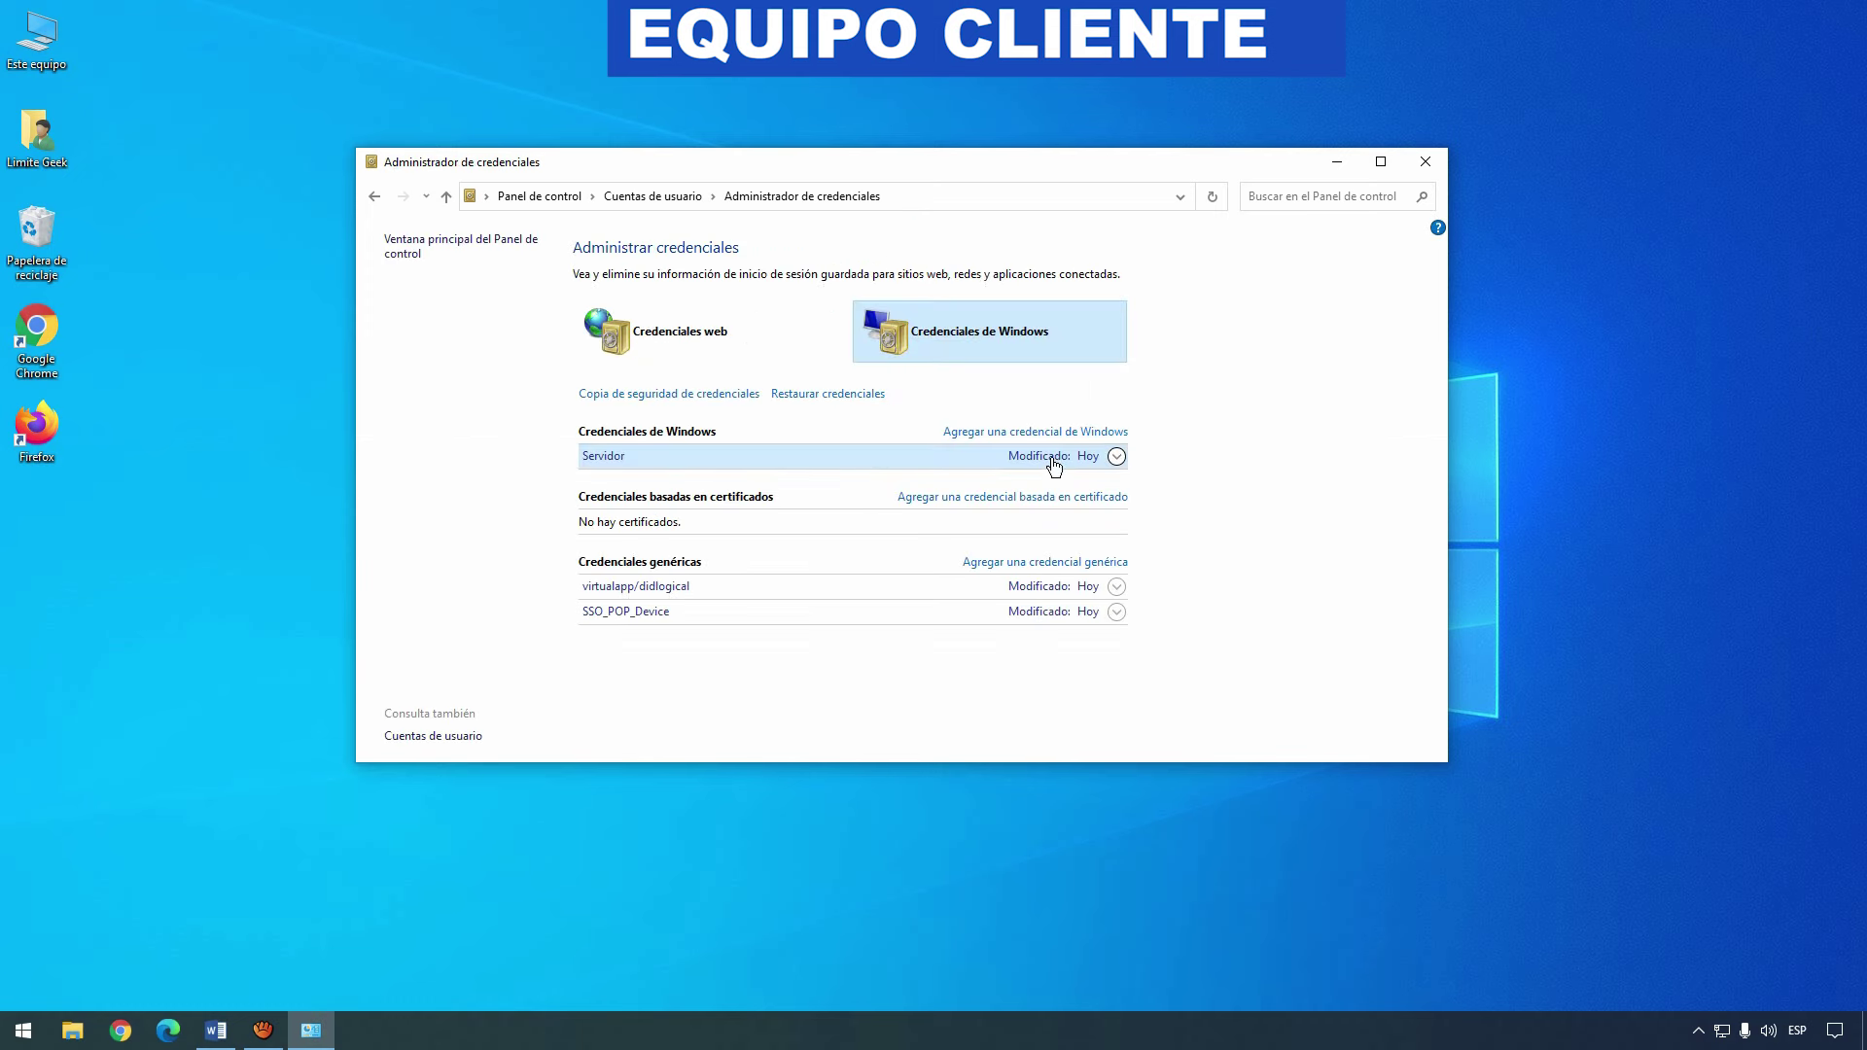
left_click(1426, 163)
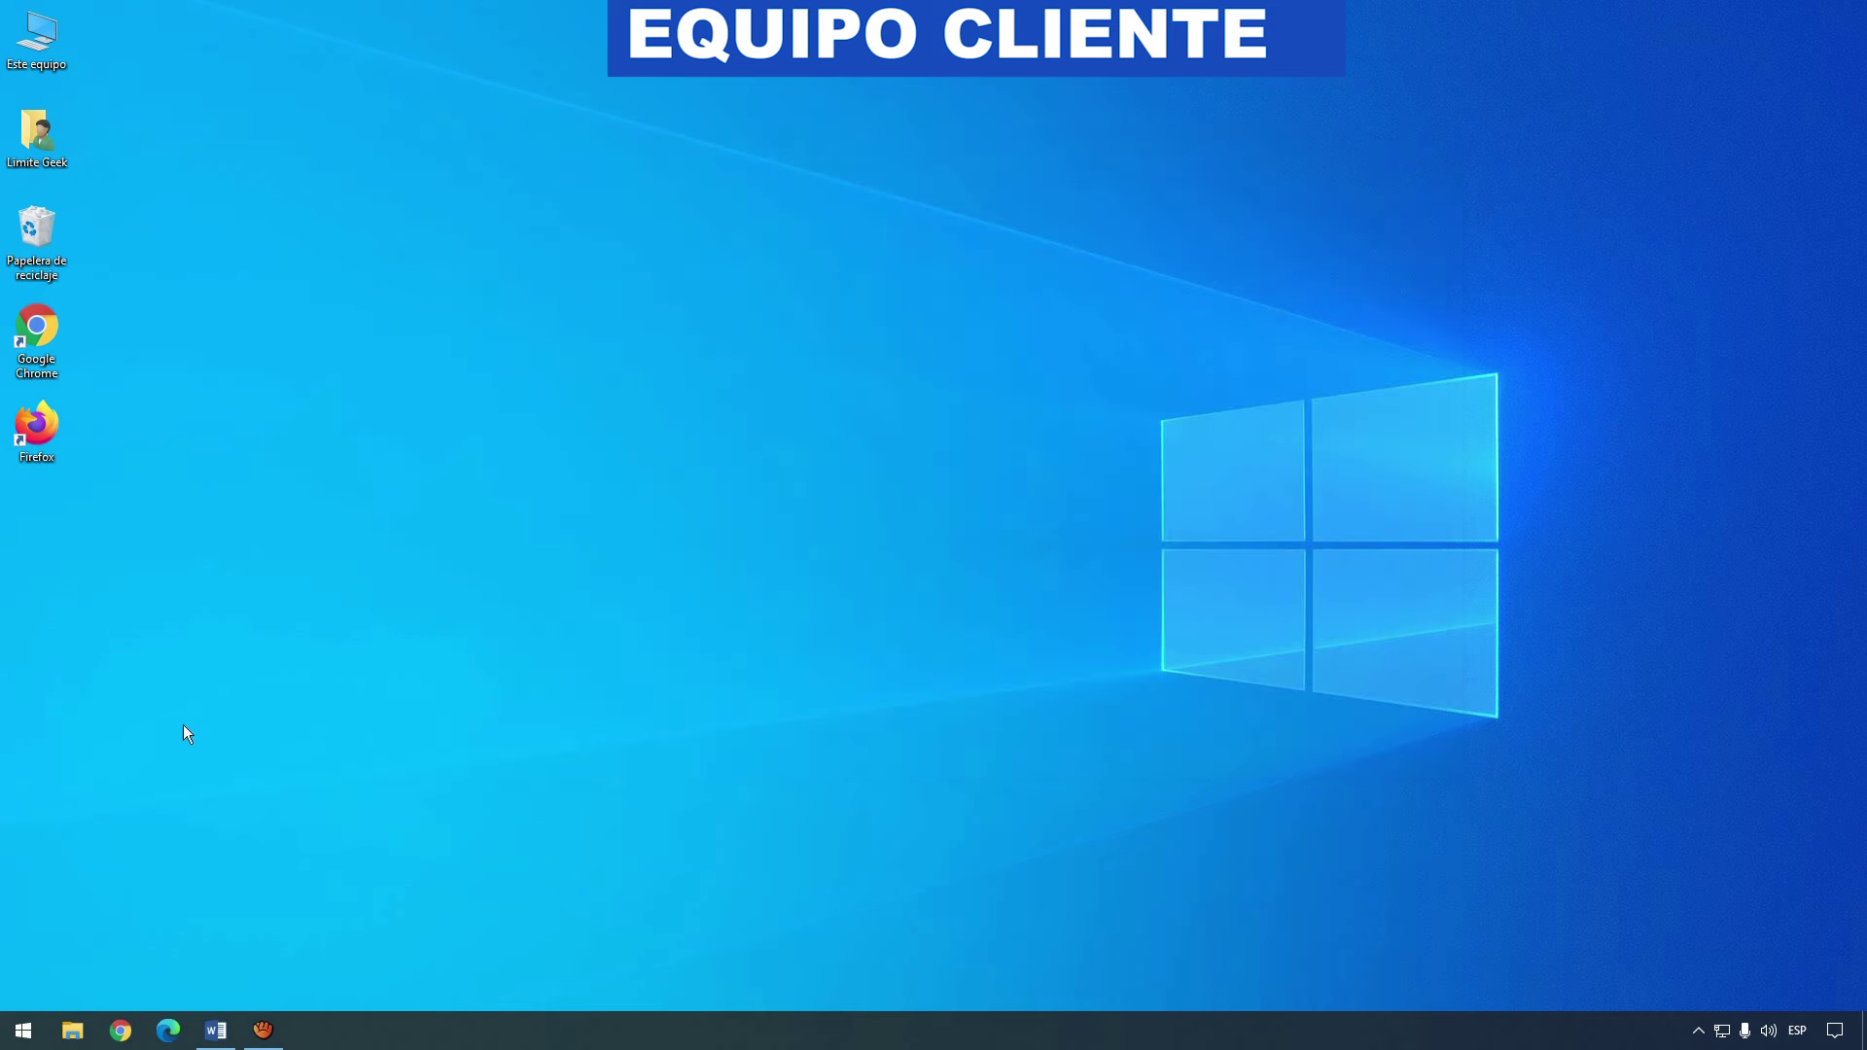
- Open the file explorer and browse the network to the shared resources of \\servidor
left_click(73, 1030)
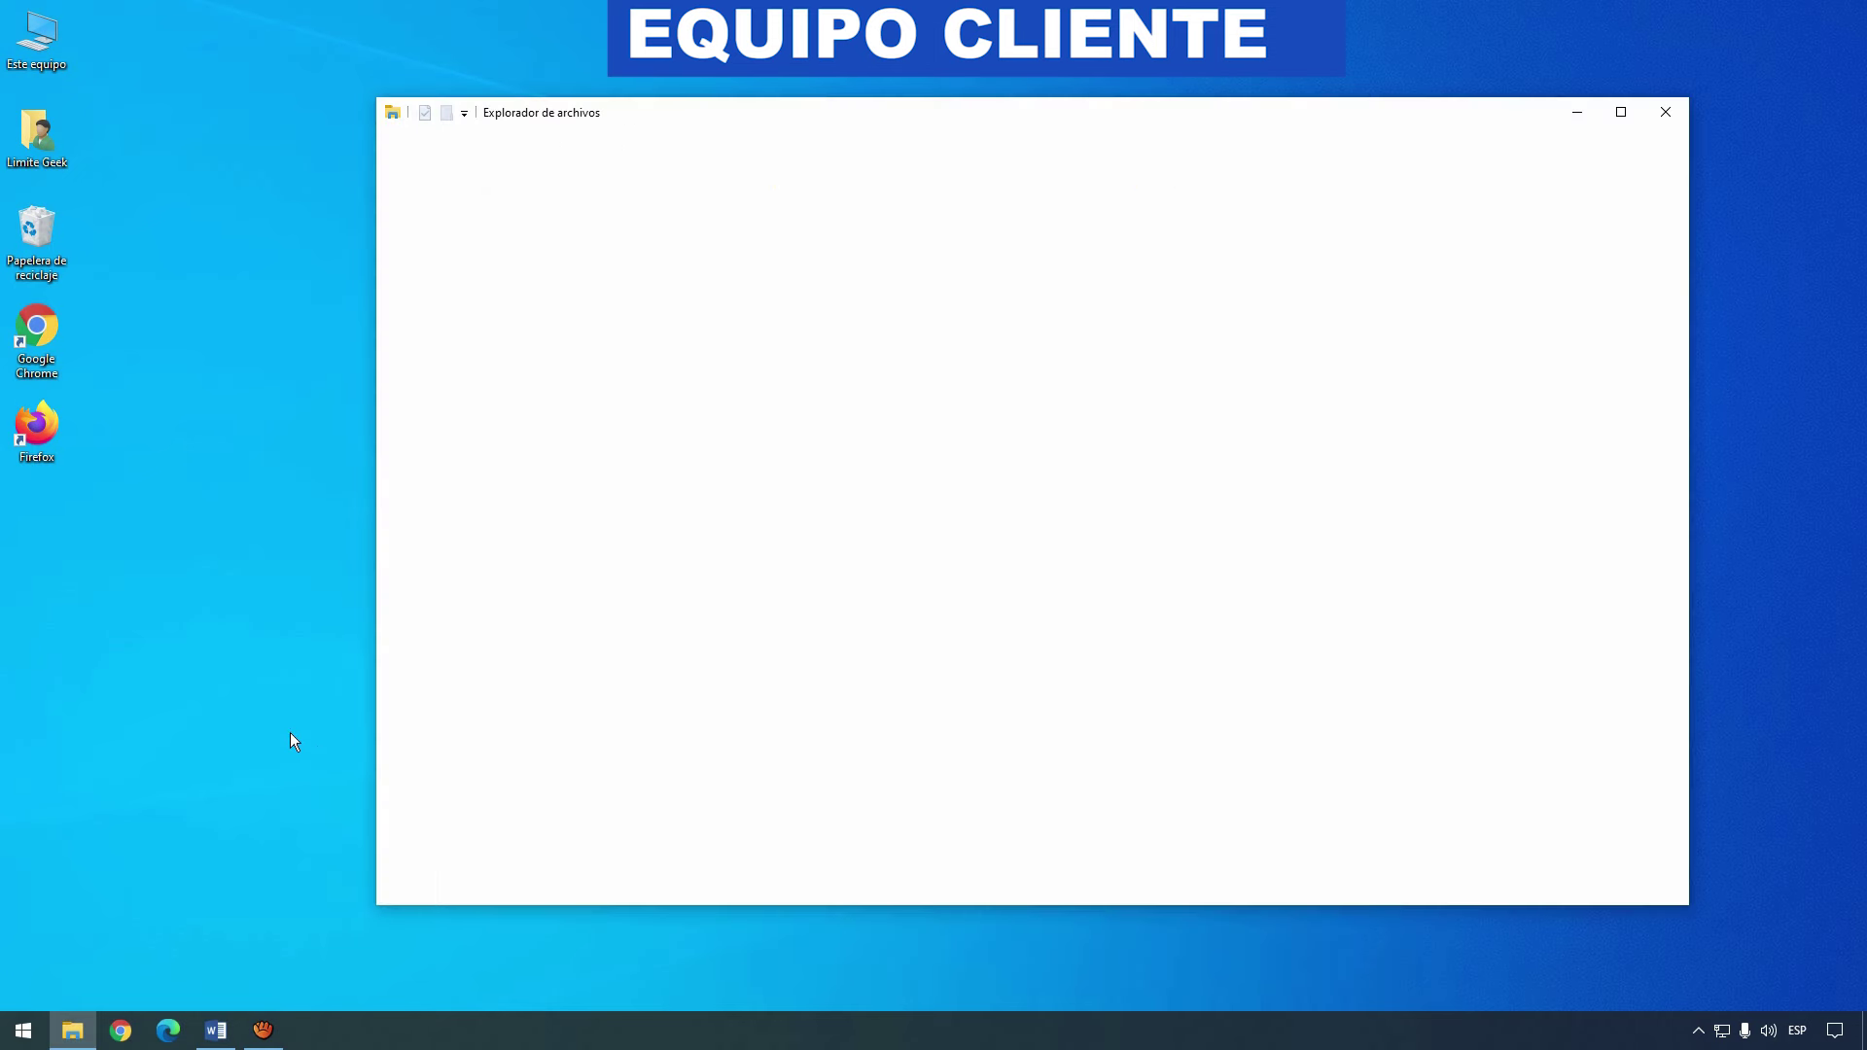
left_click(441, 408)
left_click(587, 168)
type("\\")
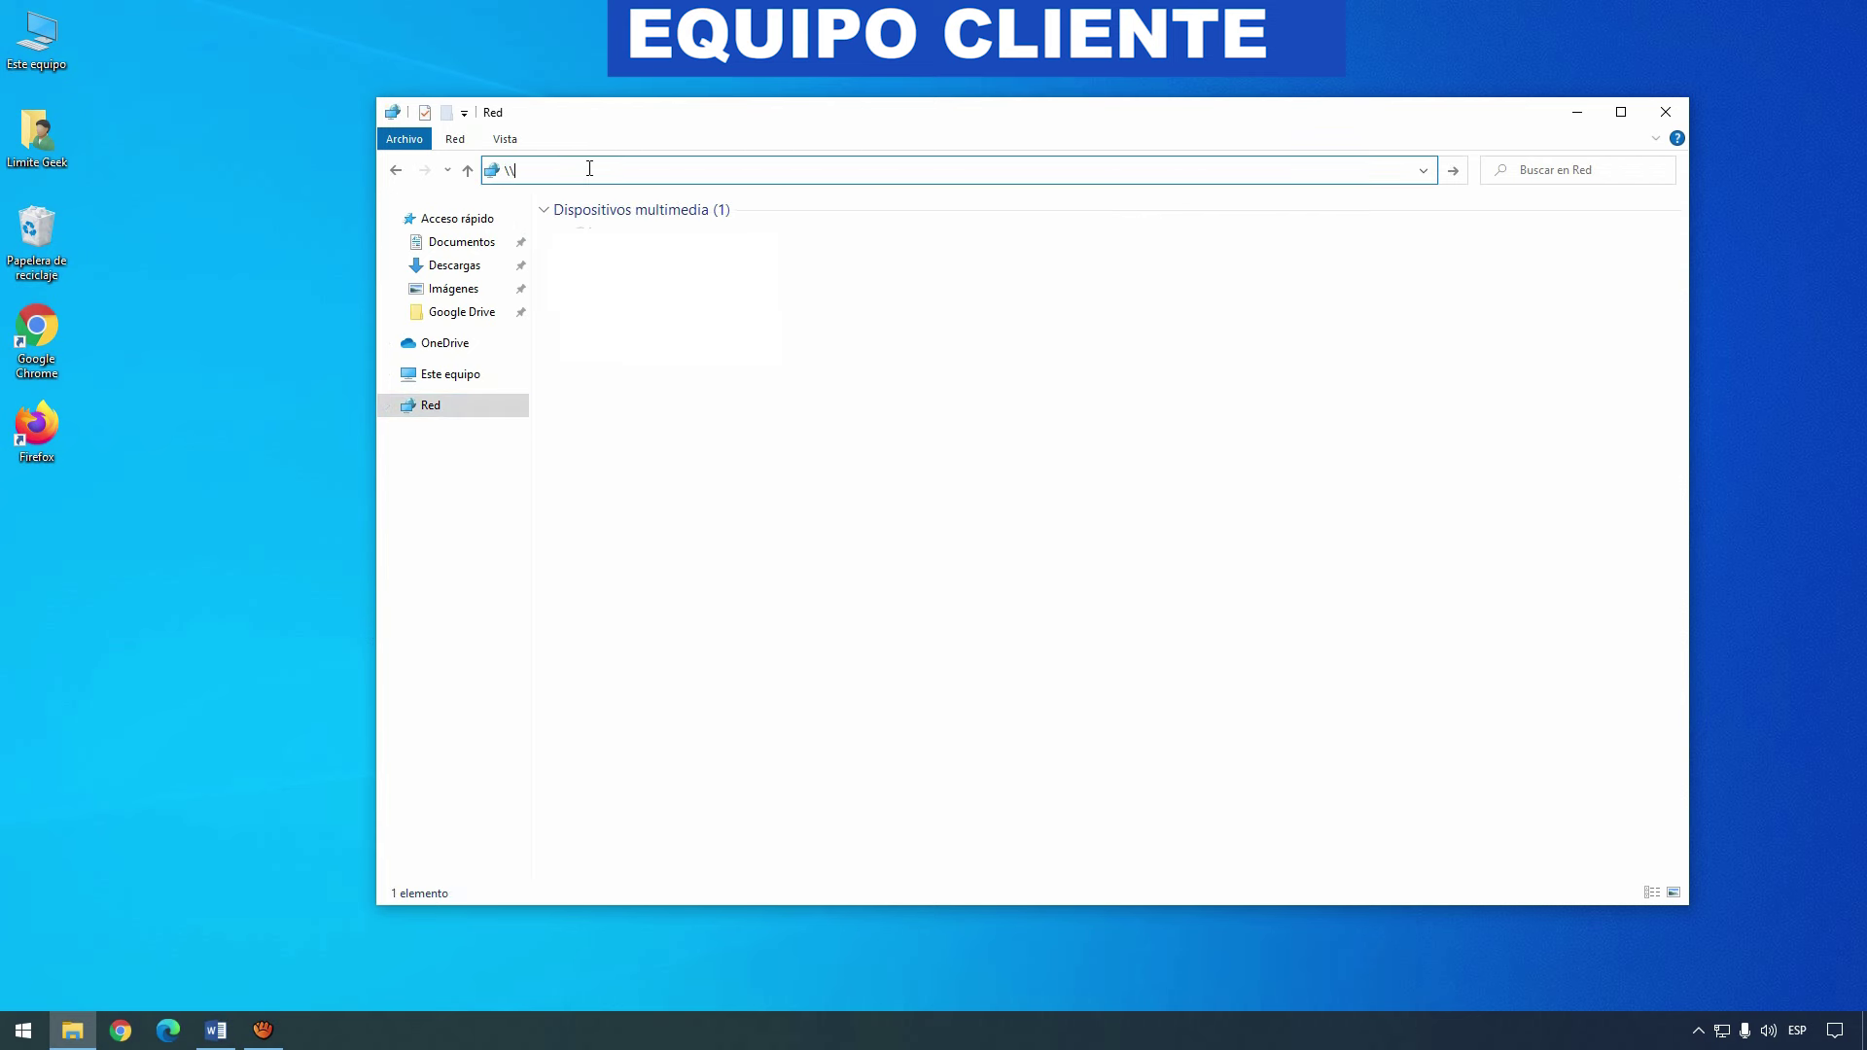
type("servidor")
key("Return")
- Connect to the shared HP DeskJet 2600 series printer on servidor and close its print queue
left_click(638, 228)
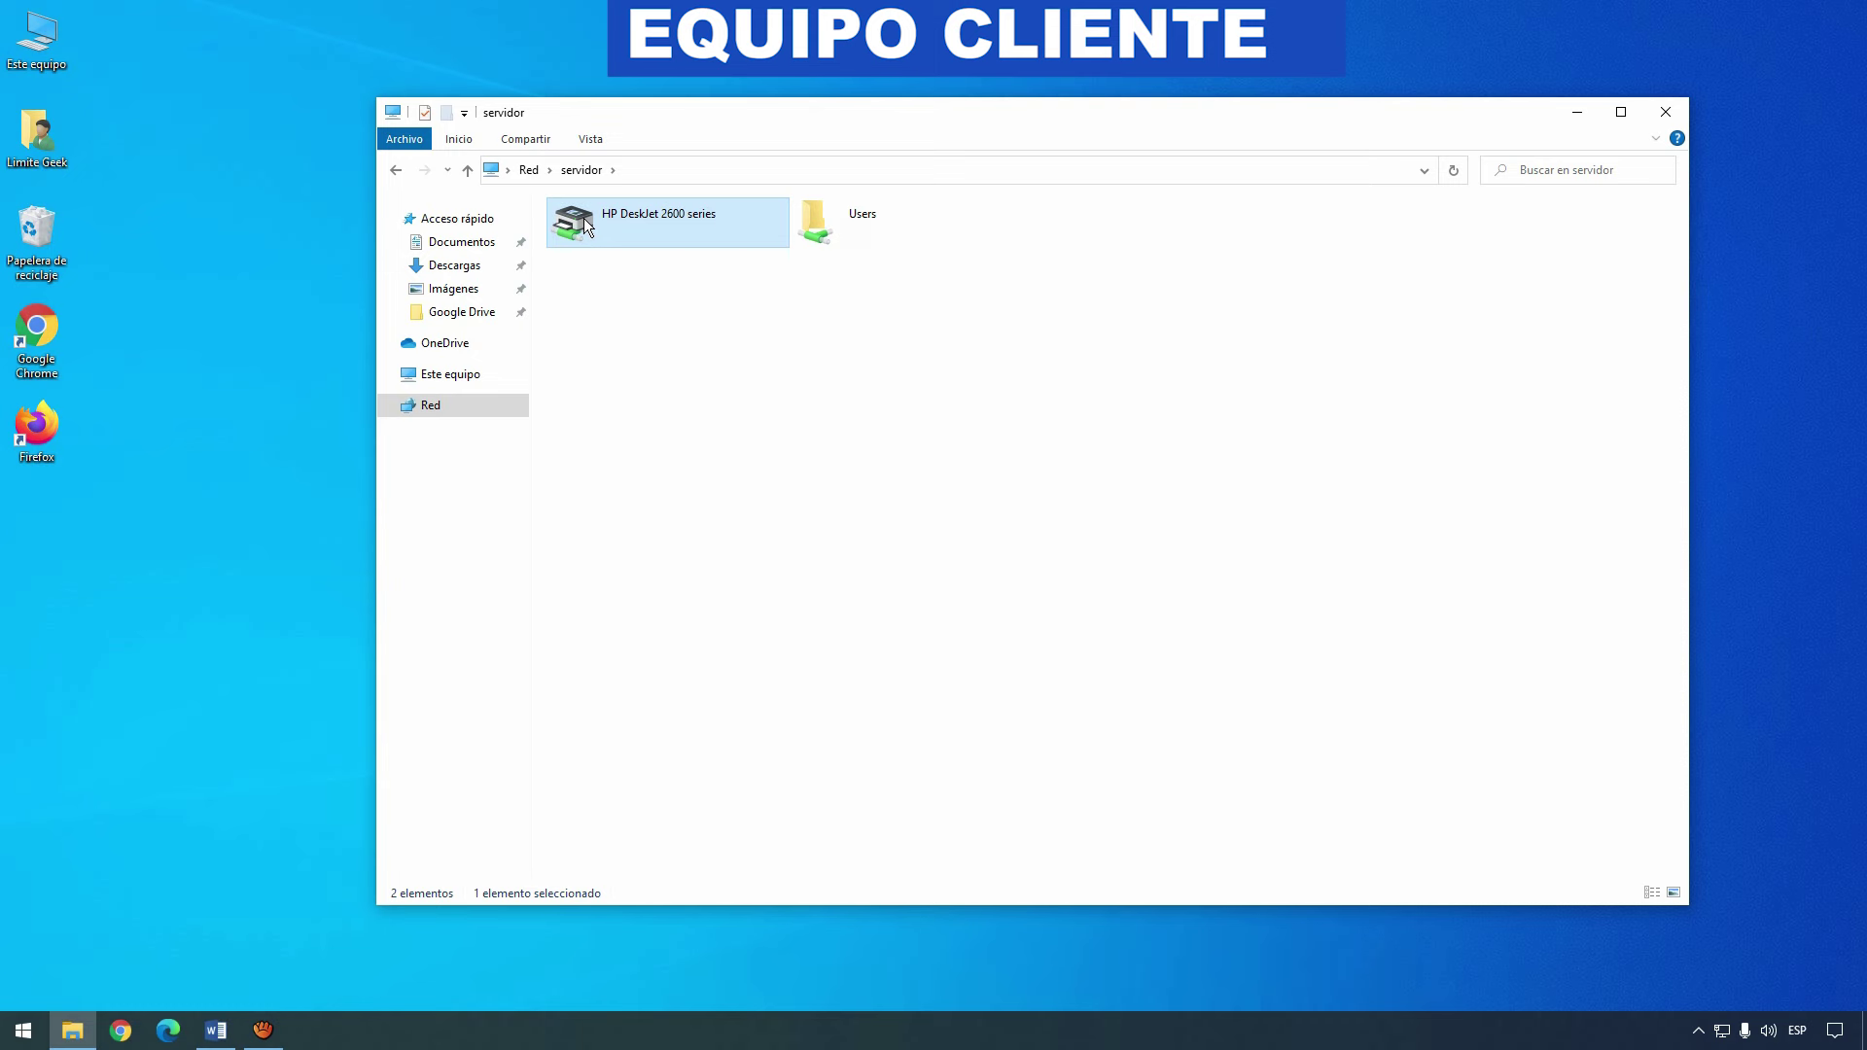
double_click(590, 223)
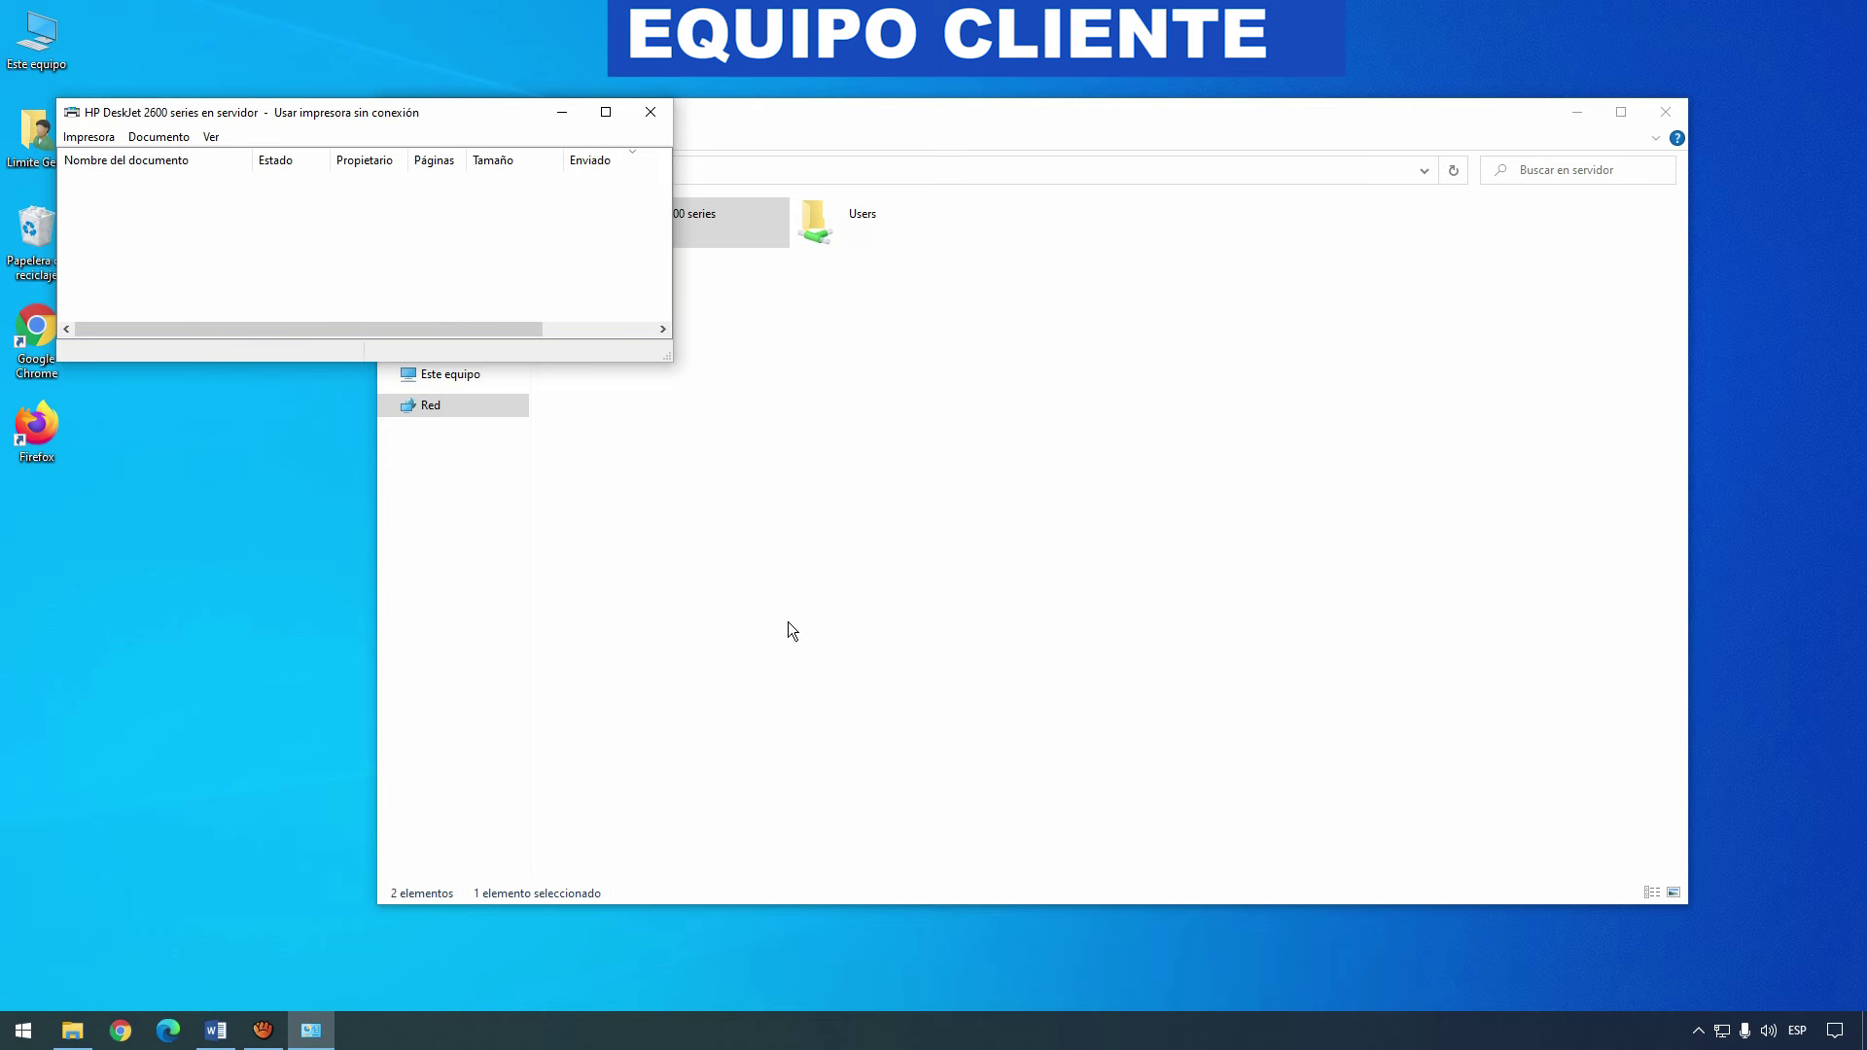
left_click(649, 112)
- Go to Panel de control and open Dispositivos e impresoras under Hardware y sonido
left_click(692, 161)
type("panel")
key("Down")
key("Return")
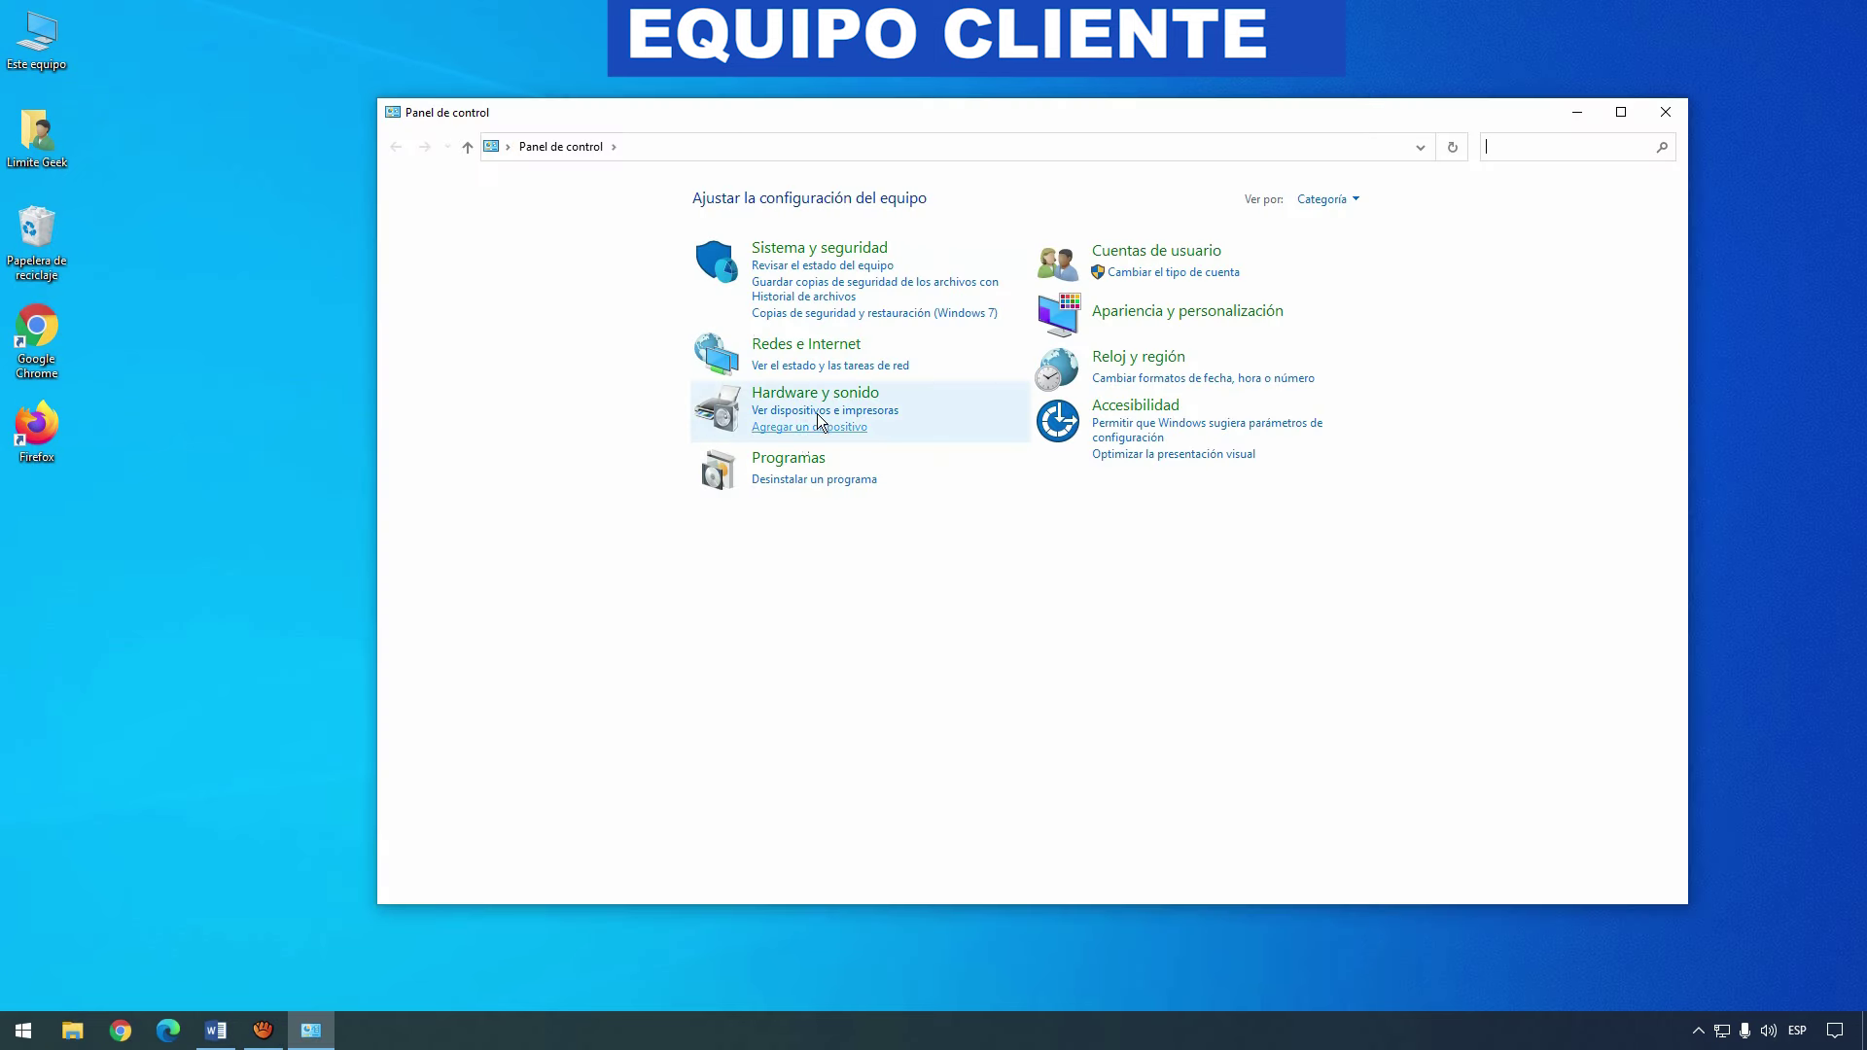
left_click(758, 394)
left_click(693, 198)
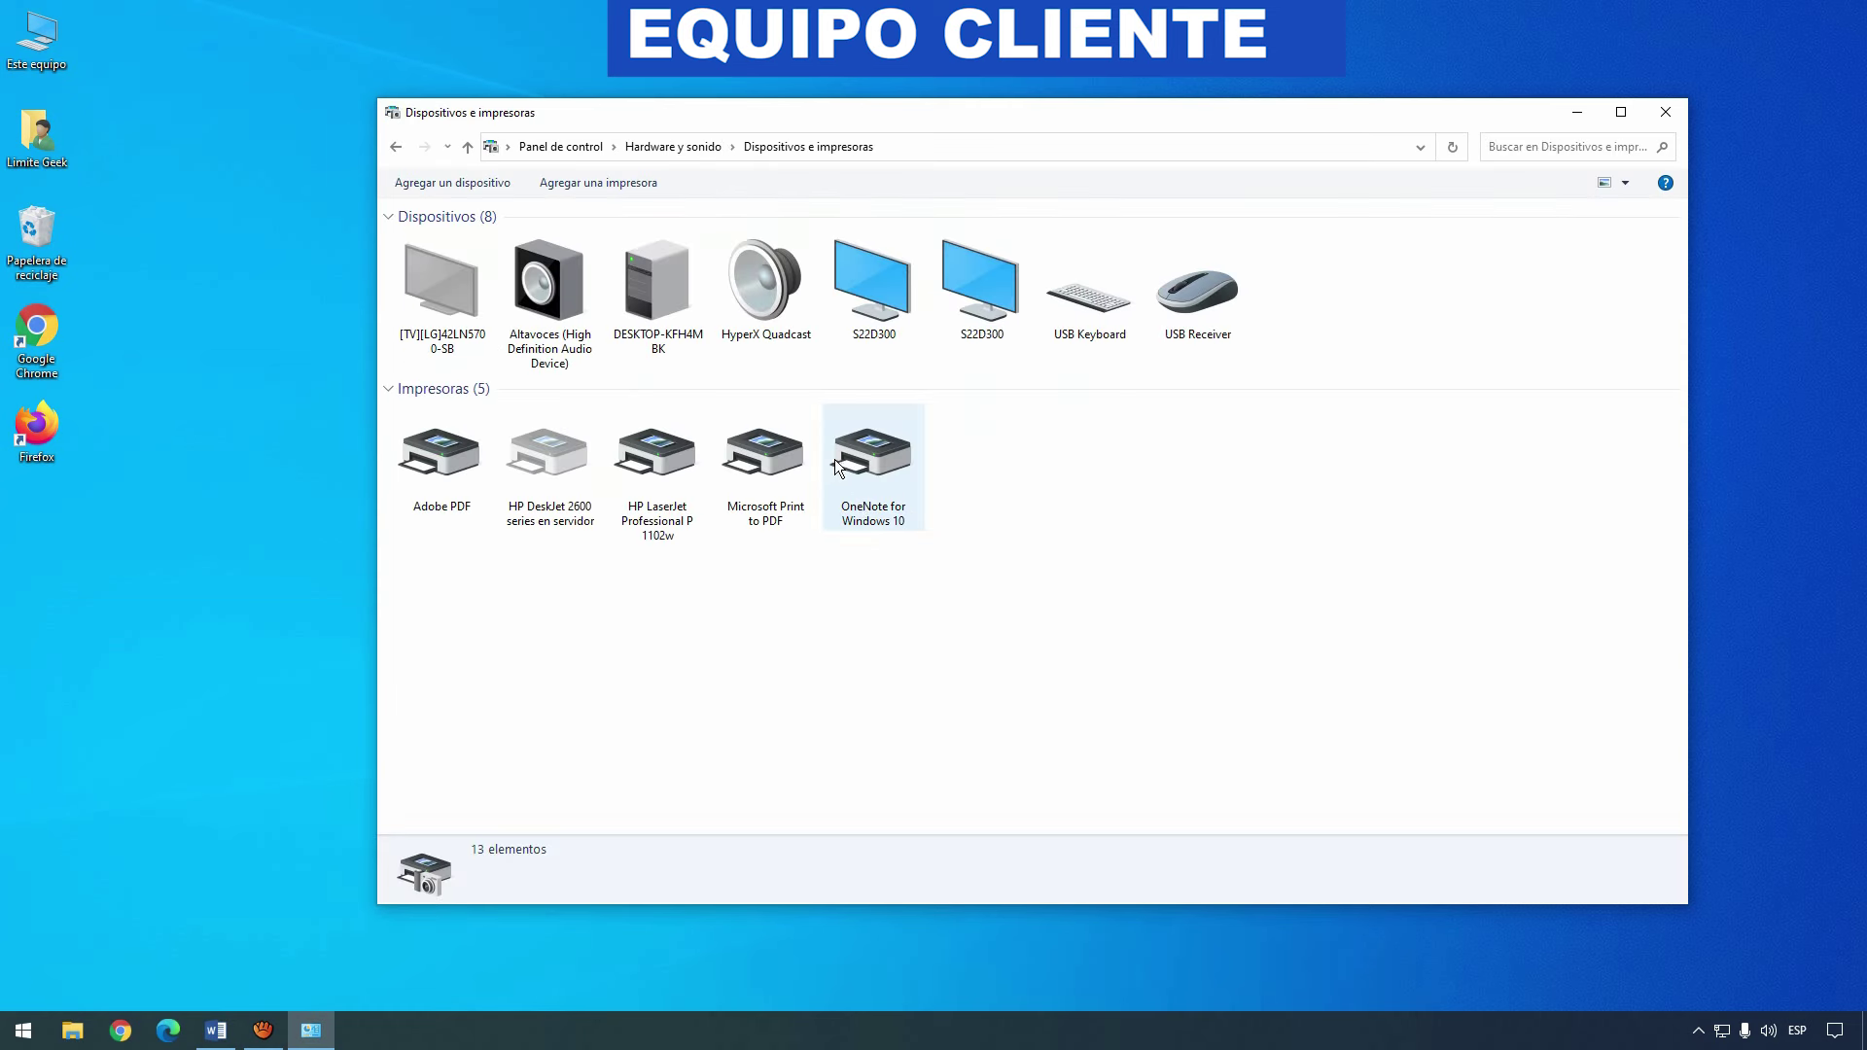
- Review the printer properties of HP DeskJet 2600 series en servidor, then close them and Dispositivos e impresoras
left_click(582, 496)
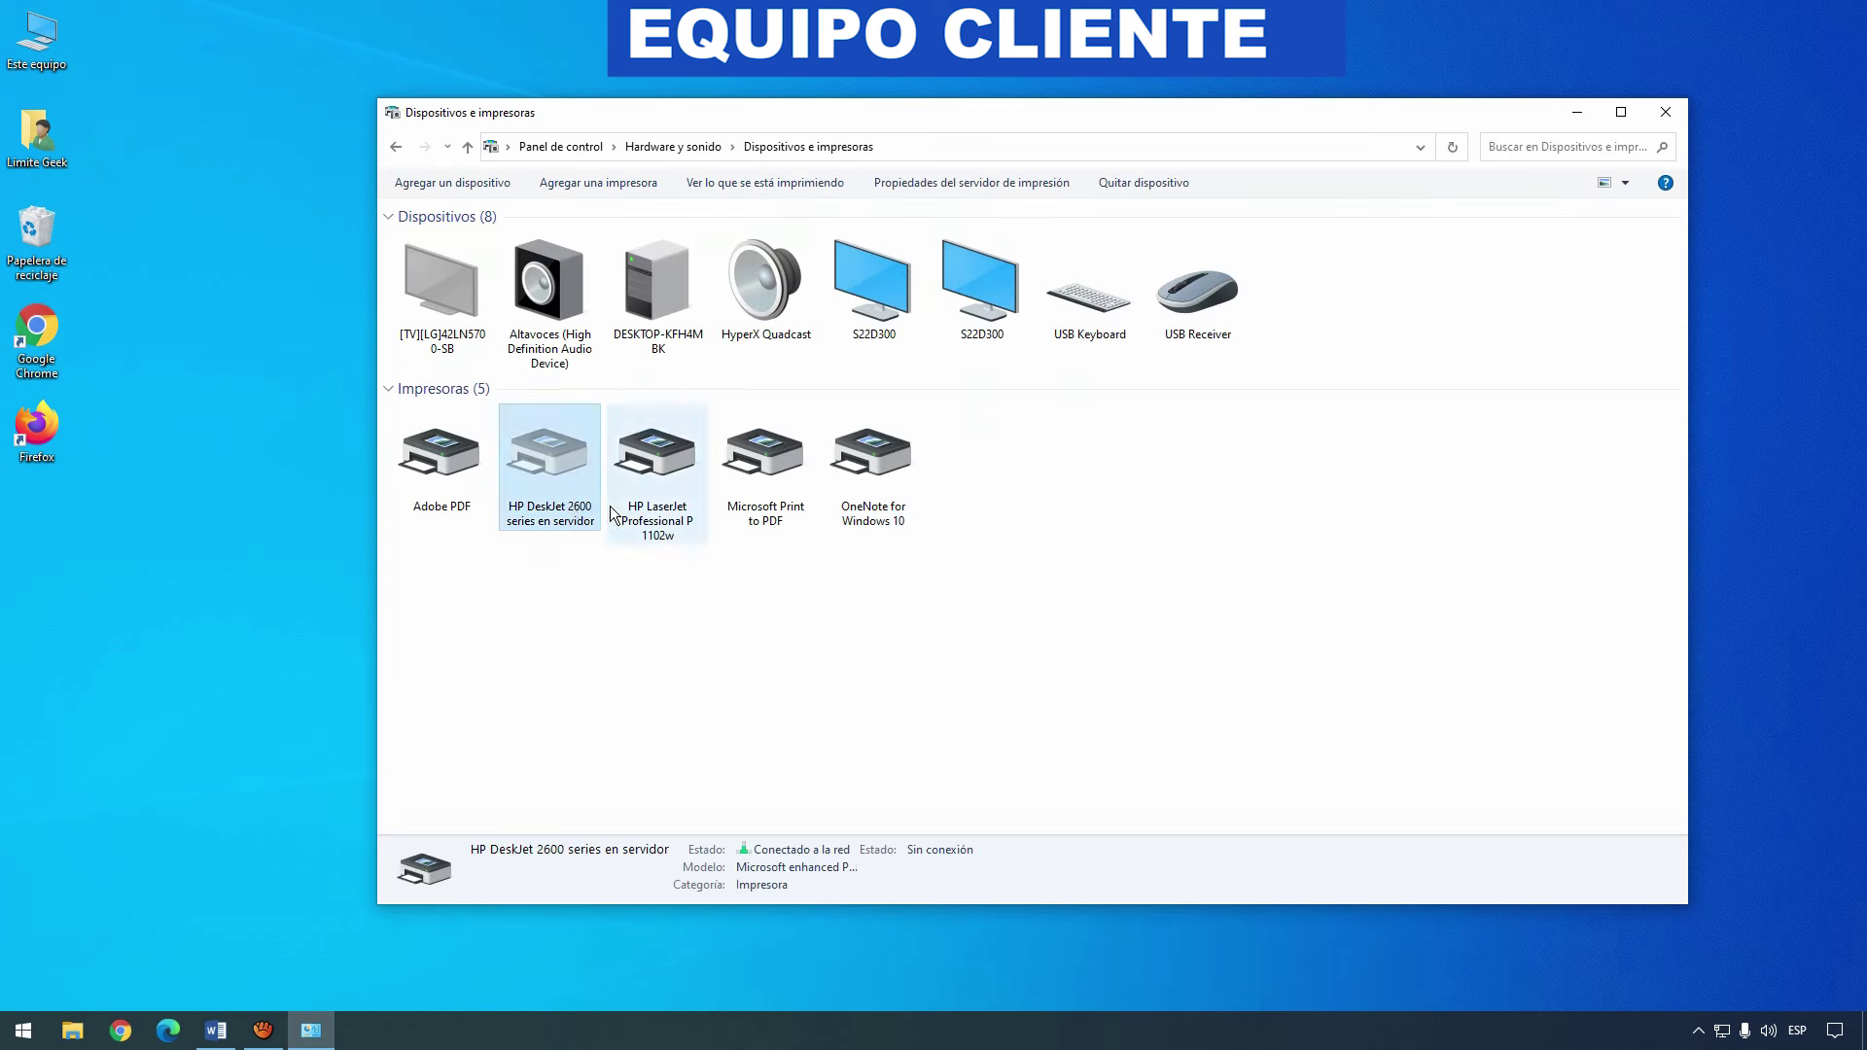
right_click(556, 508)
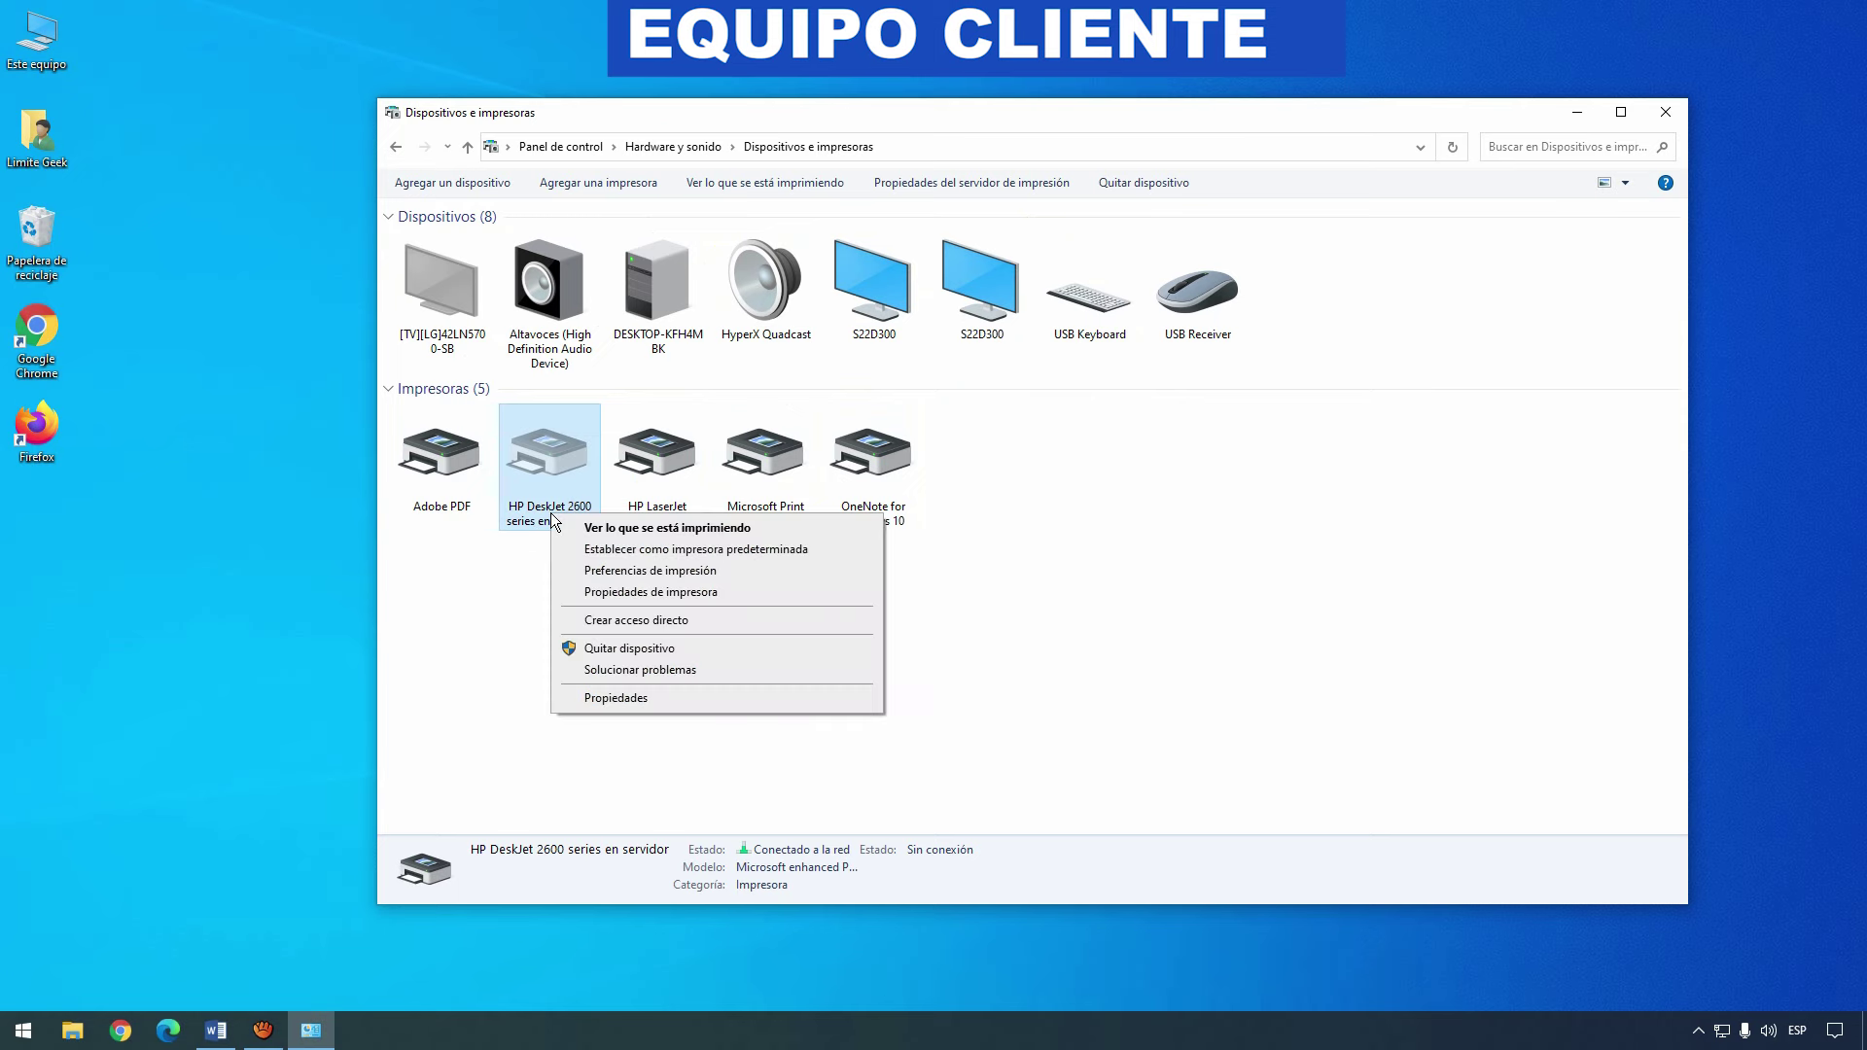
left_click(609, 593)
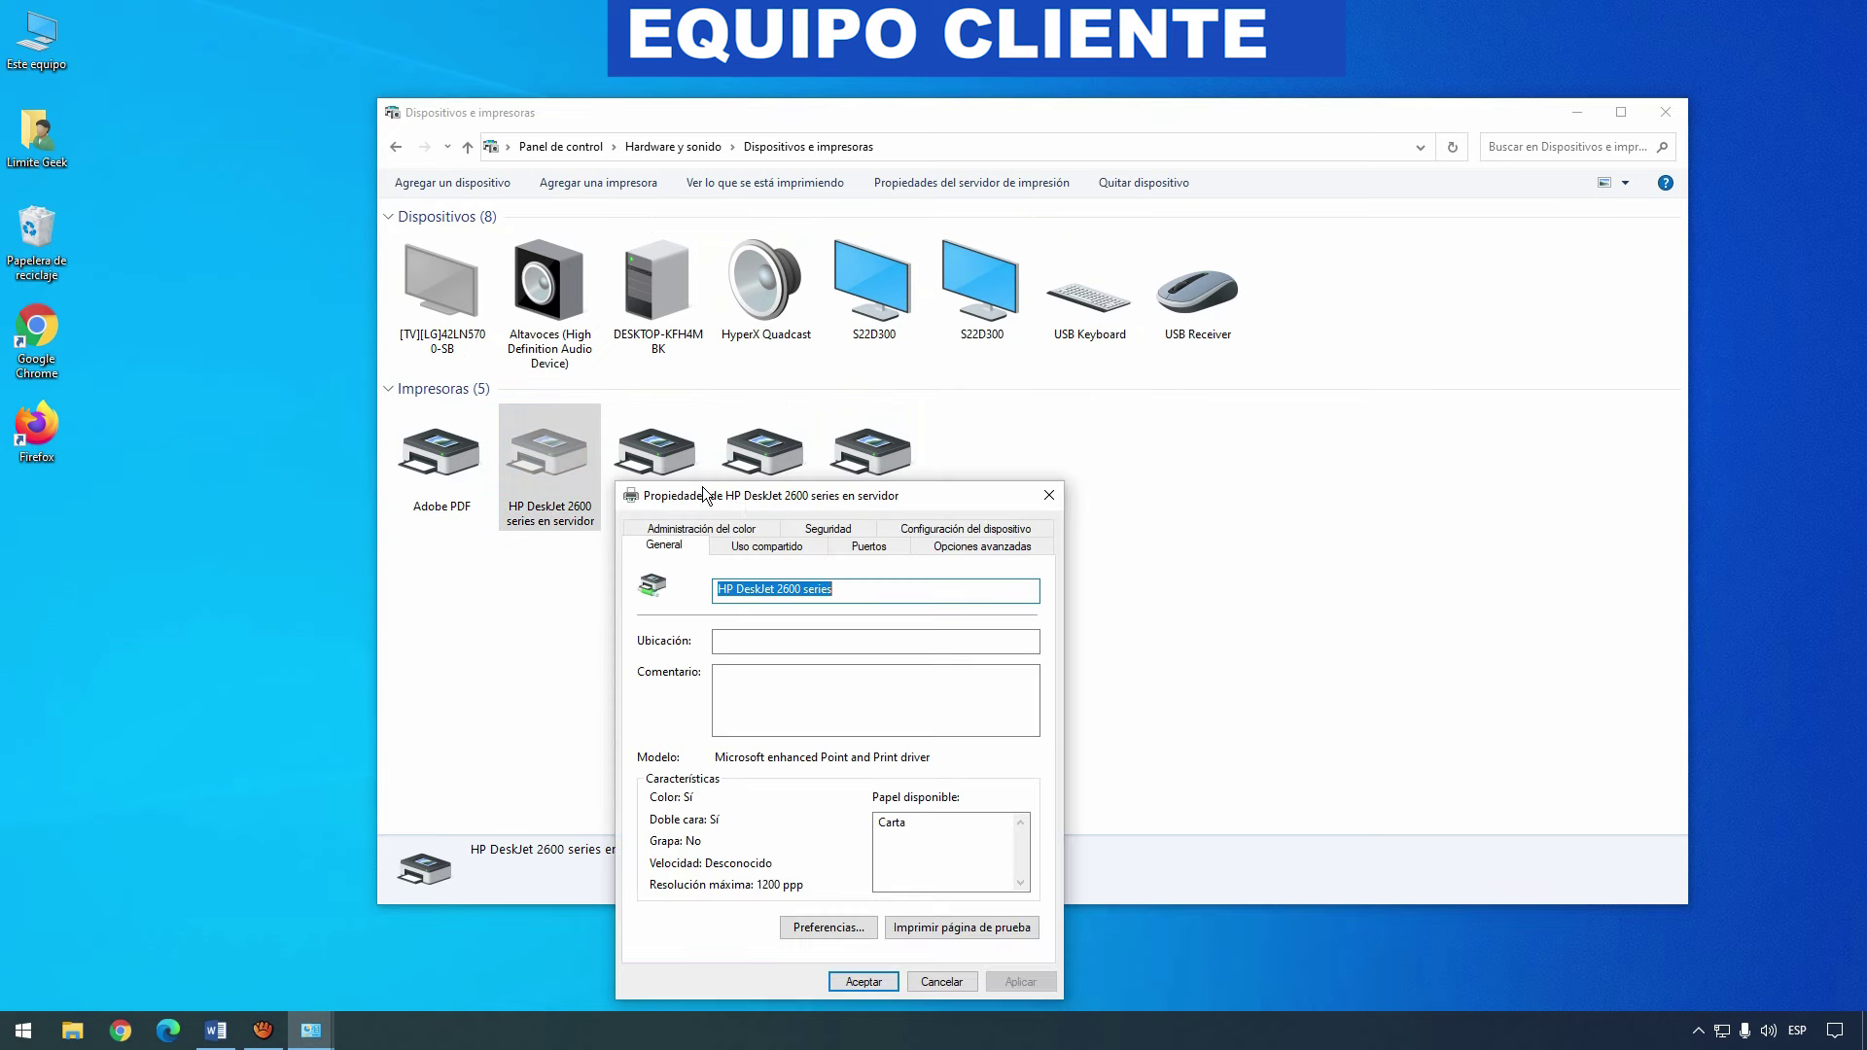
left_click(860, 547)
left_click_drag(865, 504, 846, 340)
left_click_drag(1010, 579, 1011, 637)
left_click(675, 384)
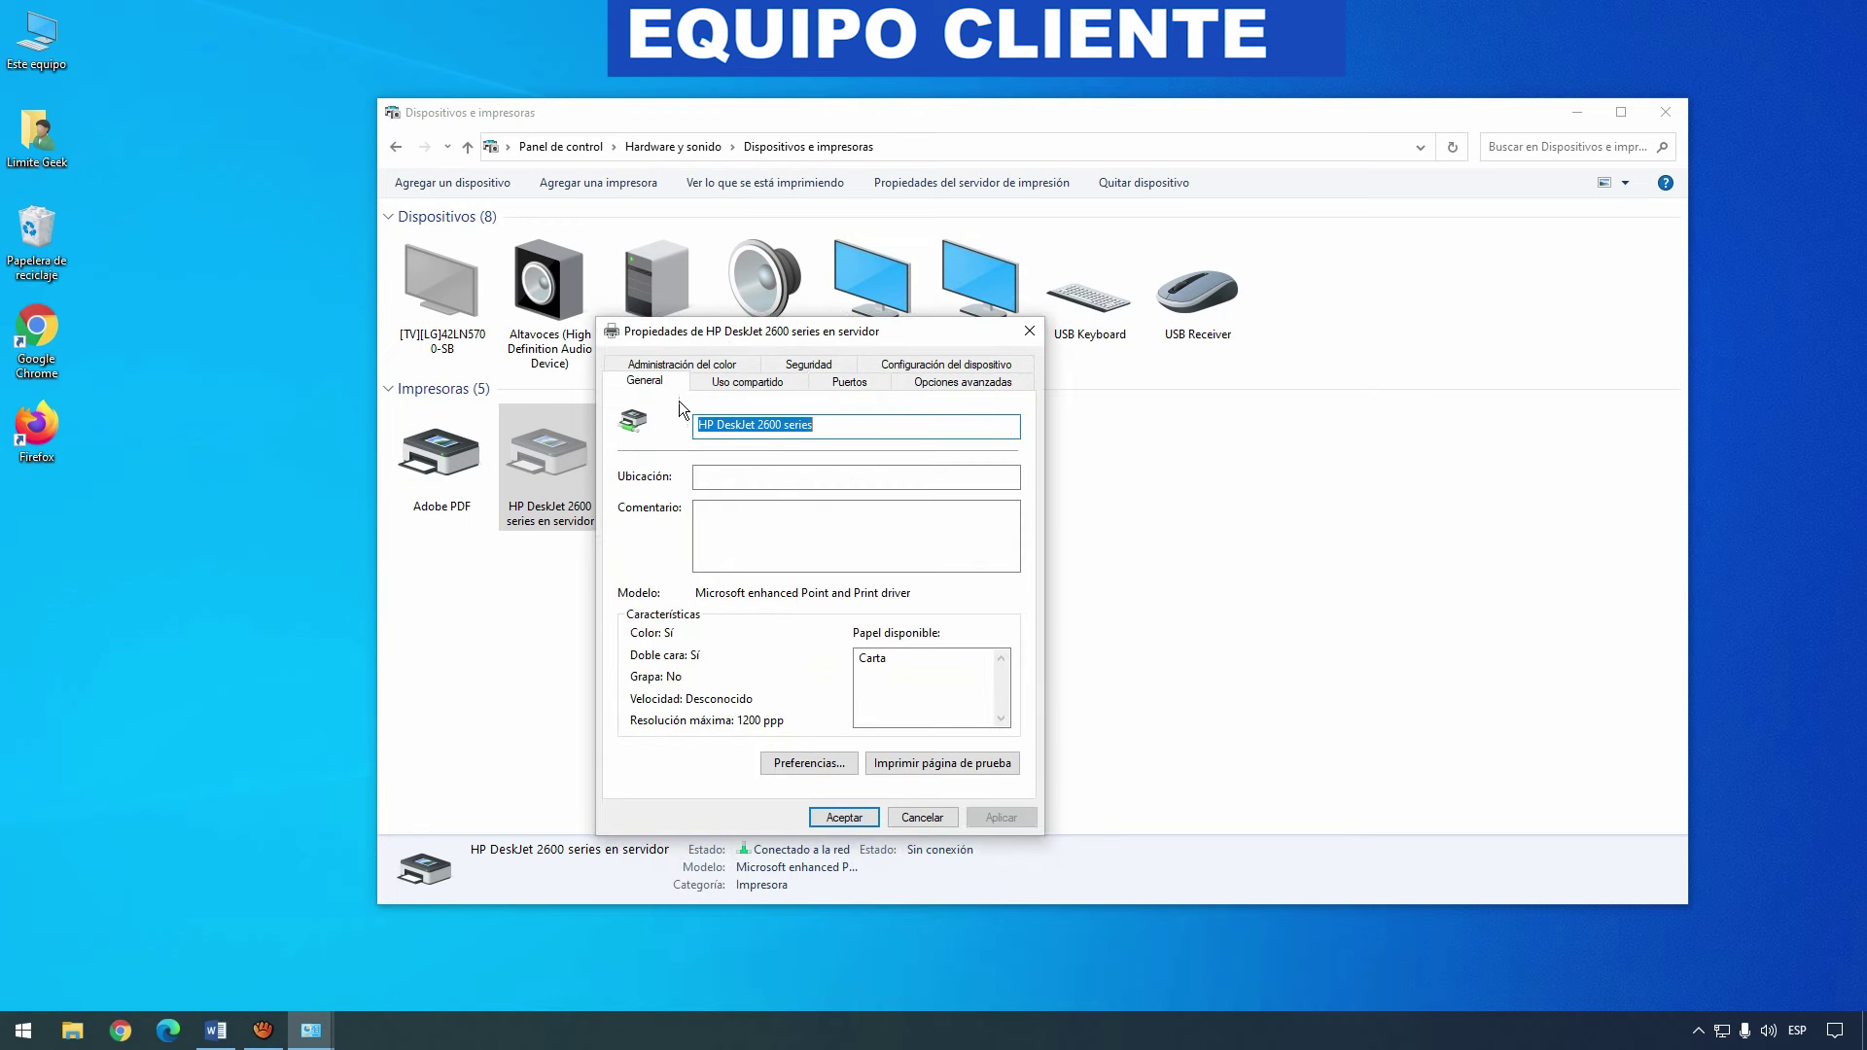
left_click(1029, 330)
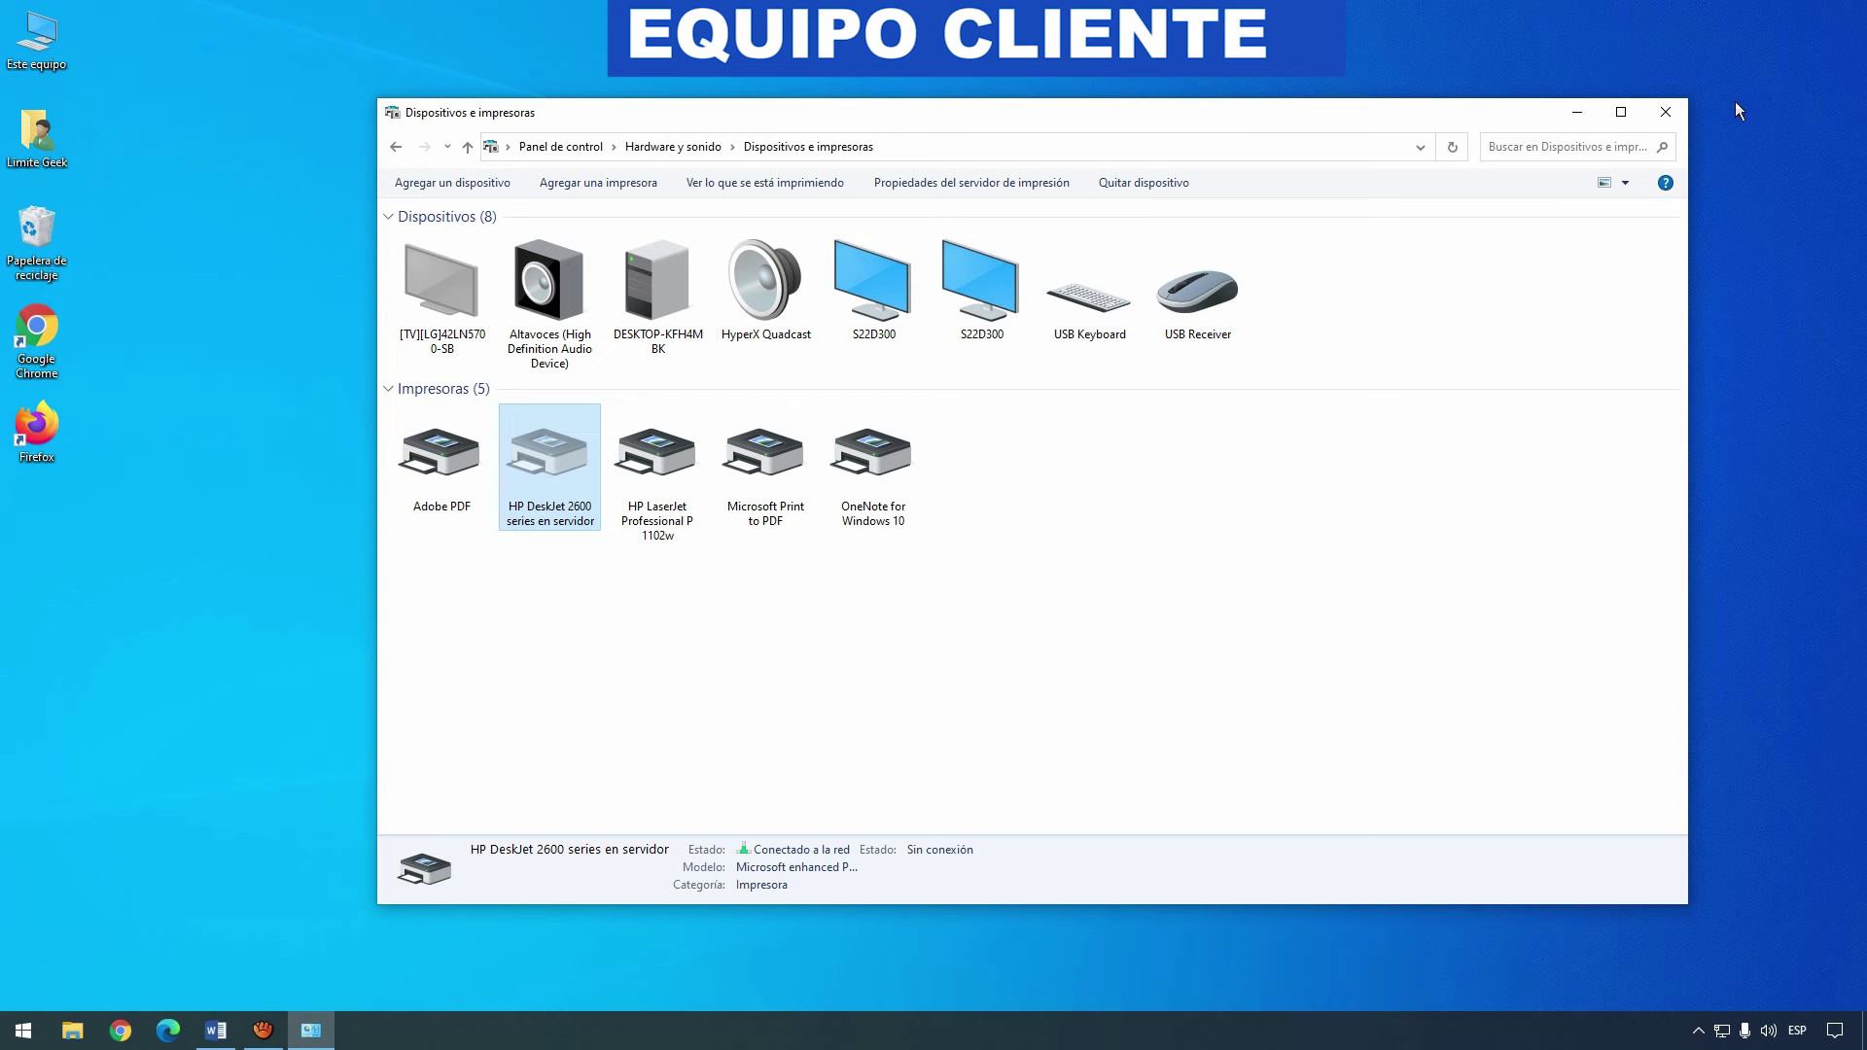
left_click(1673, 113)
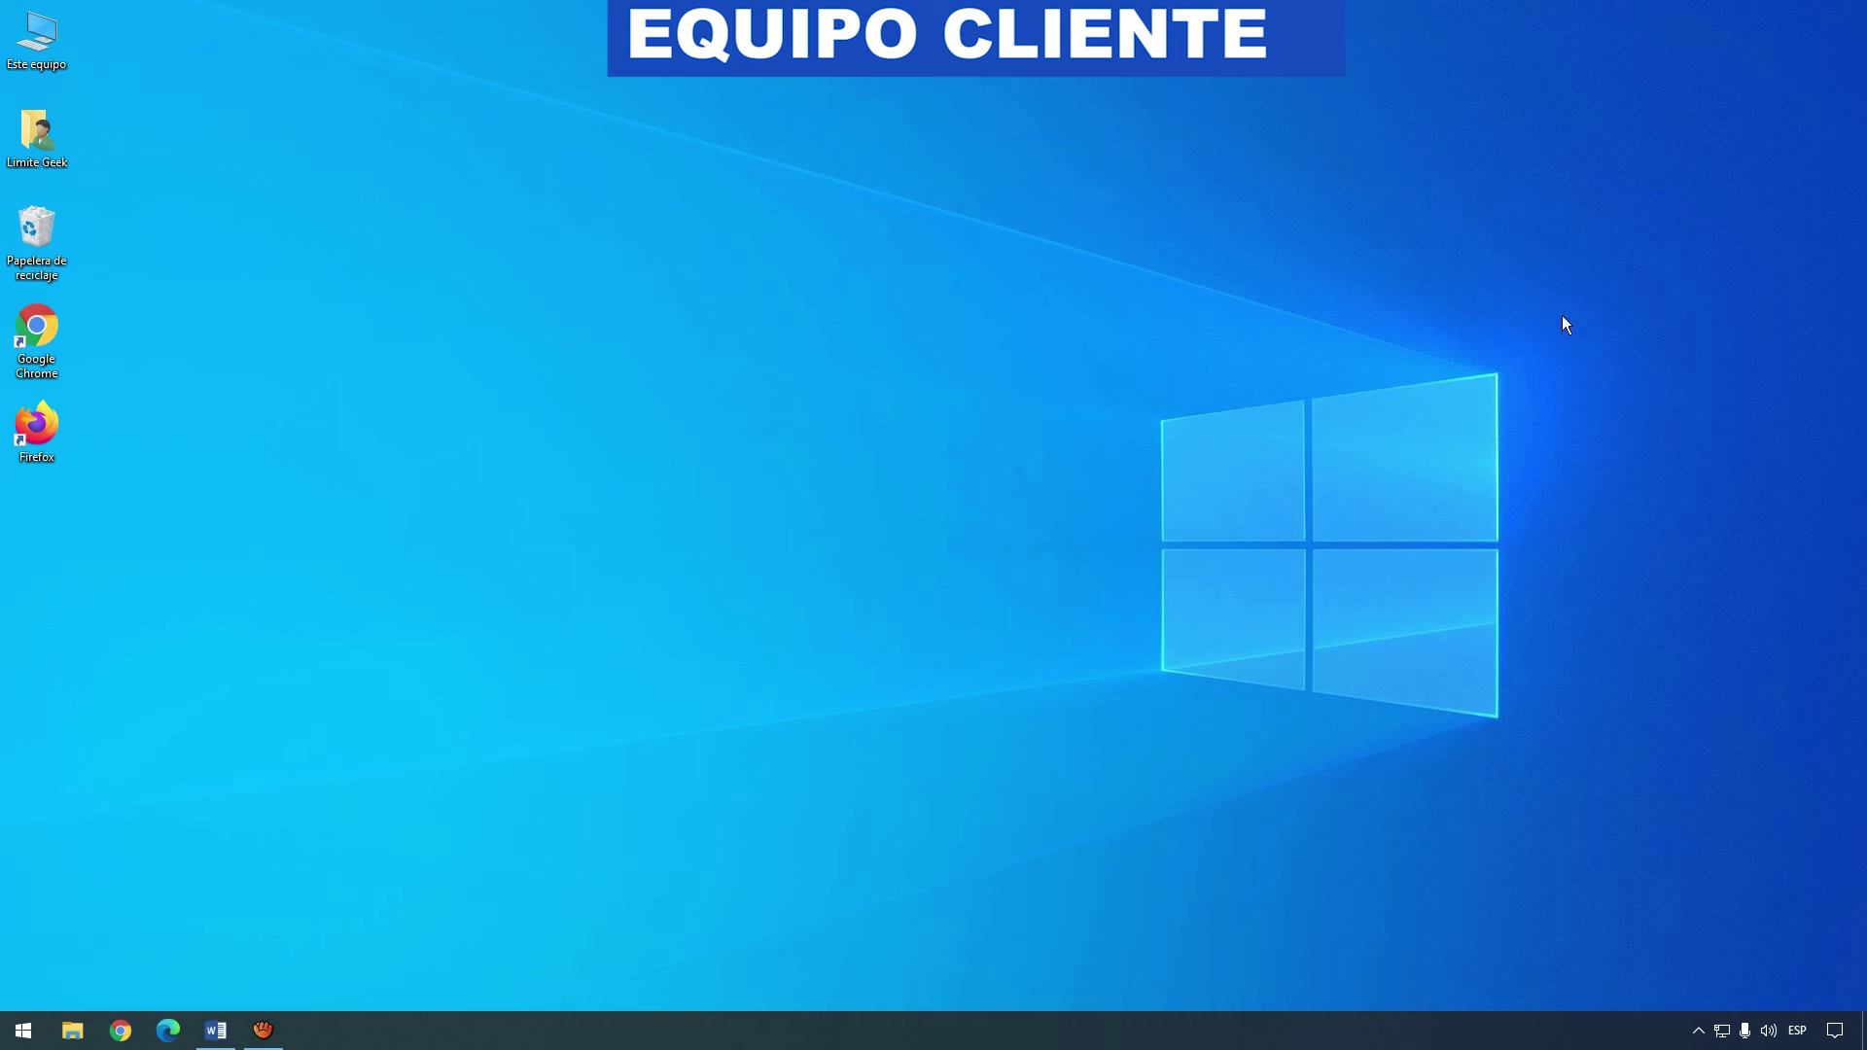